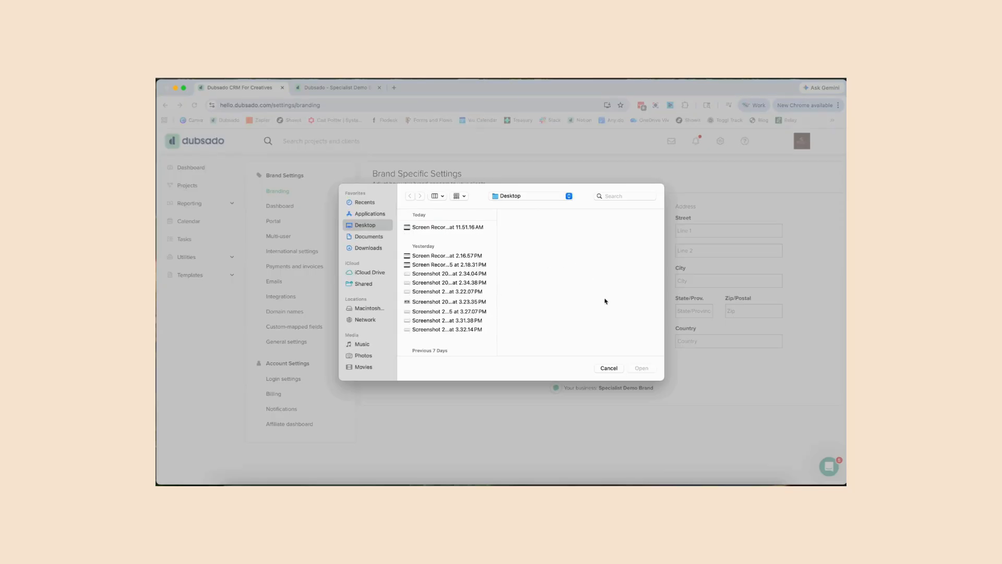
# Cancel the logo file selection and inspect the brand color picker for form and link buttons.
pyautogui.click(611, 369)
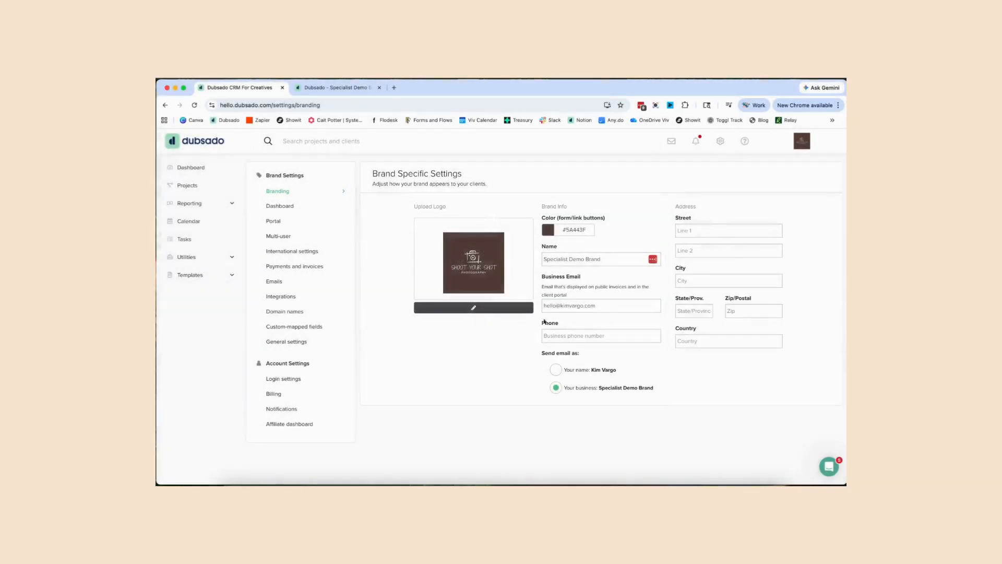
pyautogui.doubleClick(569, 229)
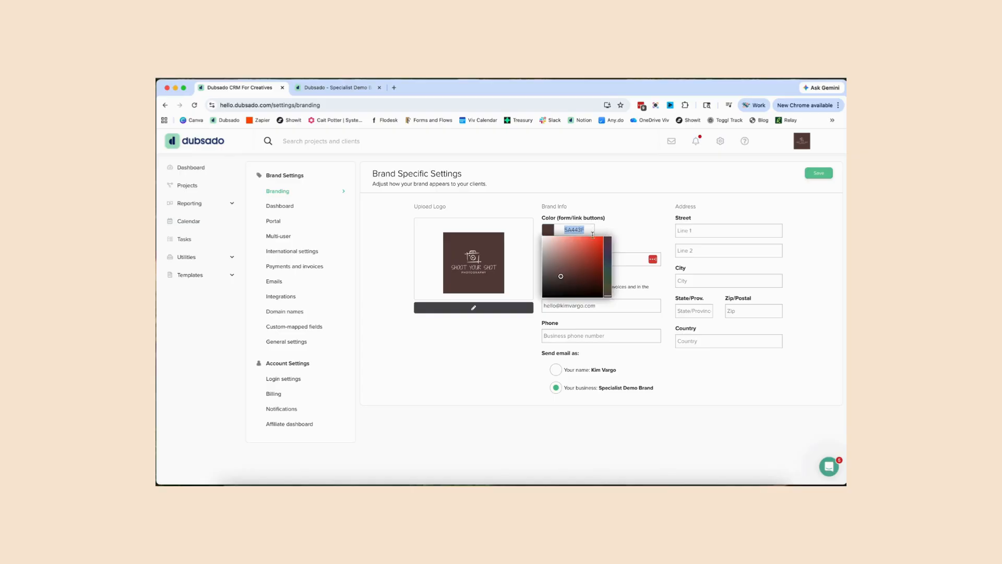
pyautogui.click(622, 226)
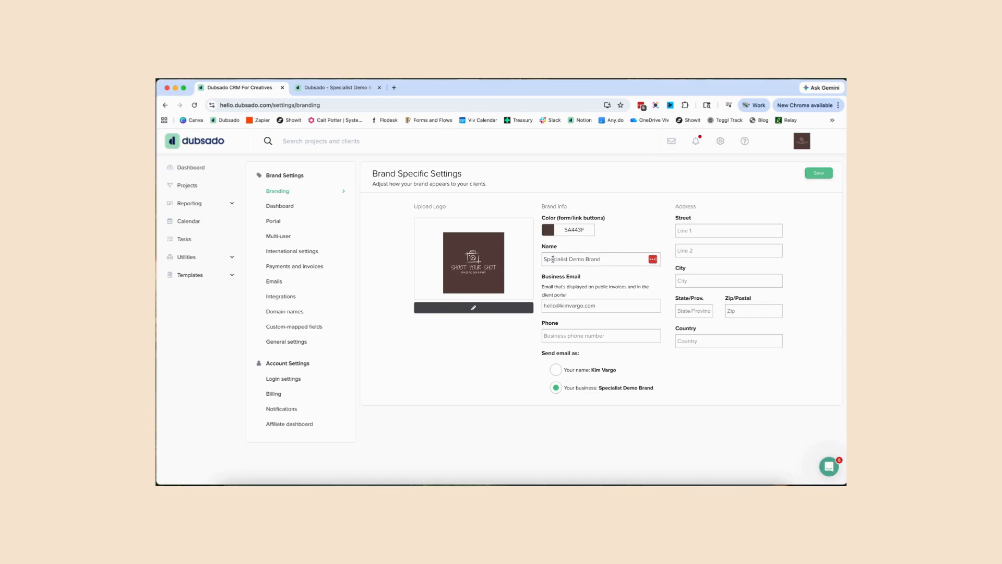
# Set the brand name to "Kim Vargo Co." and save the branding settings.
pyautogui.click(577, 258)
pyautogui.click(610, 259)
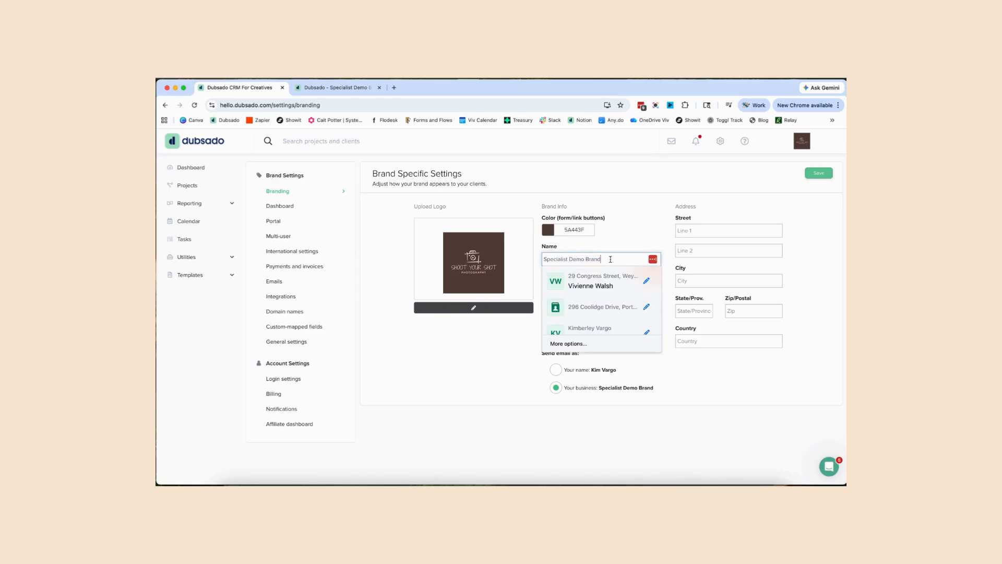
pyautogui.click(511, 348)
pyautogui.click(582, 253)
pyautogui.write('Kim Vargo Co.')
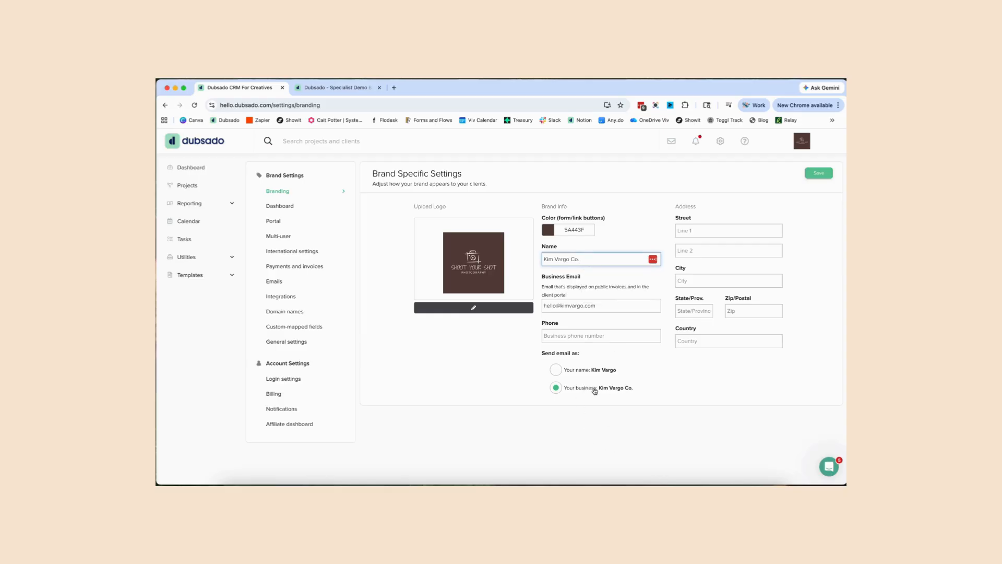
pyautogui.click(507, 369)
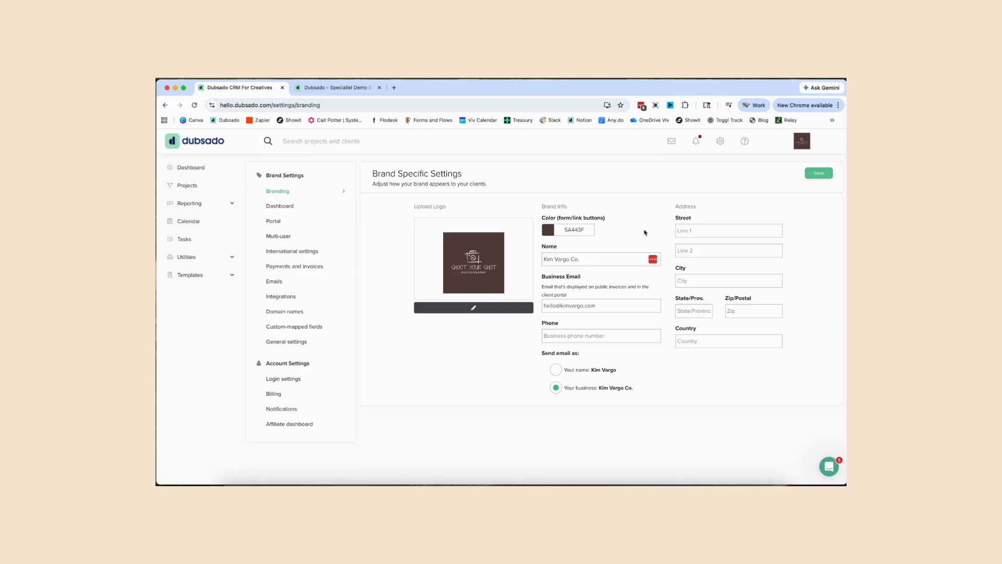
pyautogui.click(819, 176)
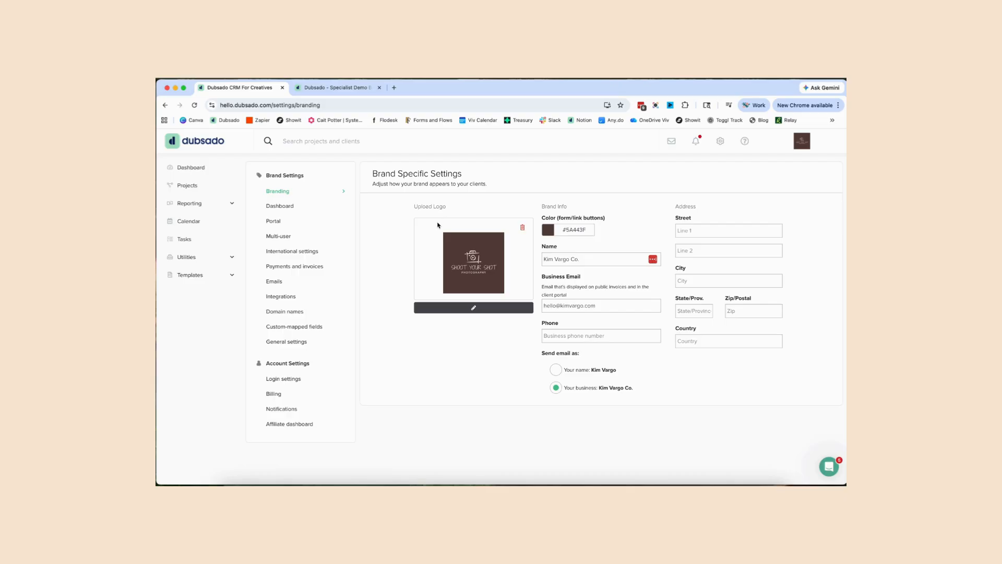
# In the domain name settings, set the URL page title to "Kim Vargo Co.".
pyautogui.click(296, 313)
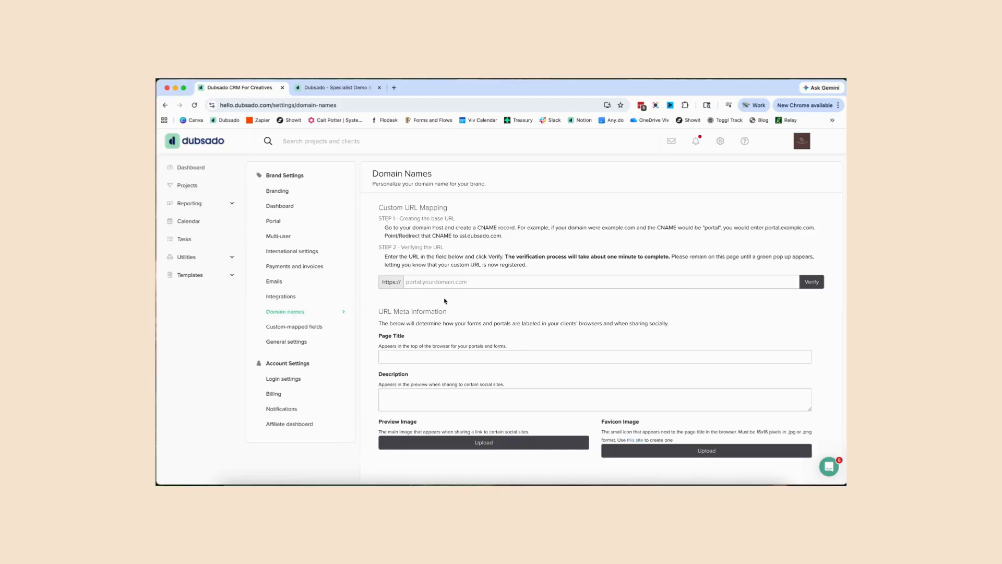
pyautogui.scroll(-1, 445, 301)
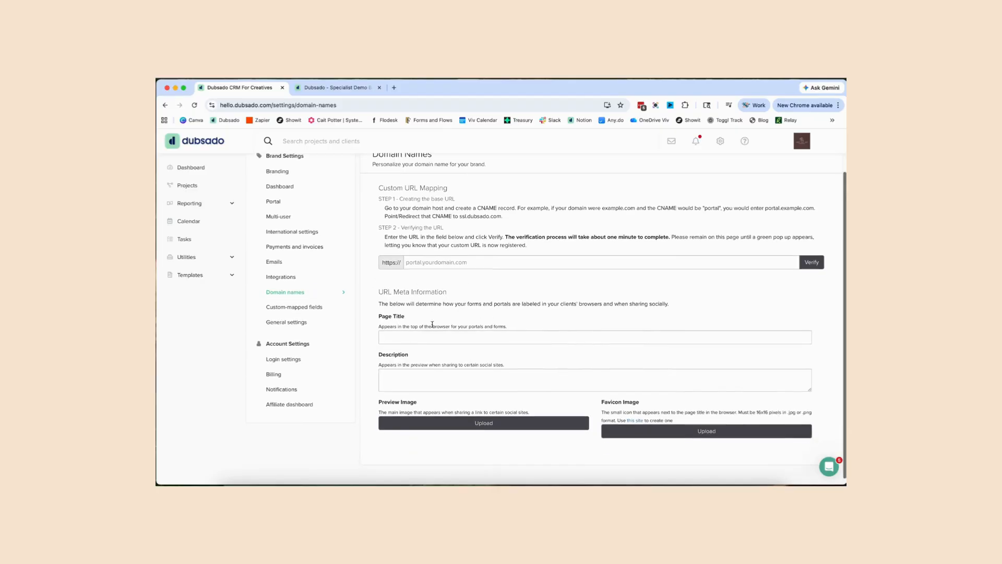
pyautogui.click(409, 339)
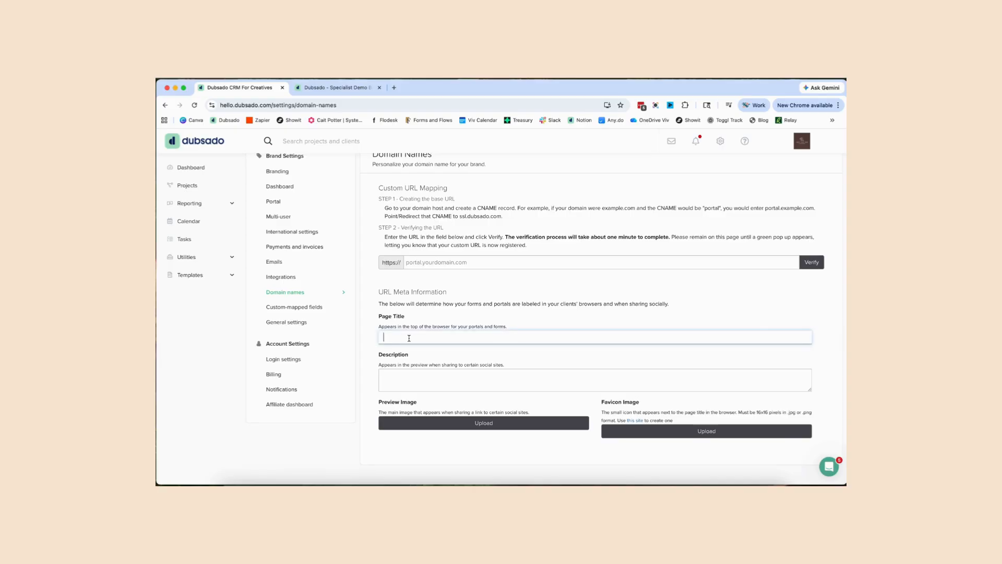
pyautogui.write('Kim Vargo Co.')
# Enter the URL description "Kim Vargo Co. is a systems strategist who works with wedding professionals to streamline their processes.".
pyautogui.click(410, 380)
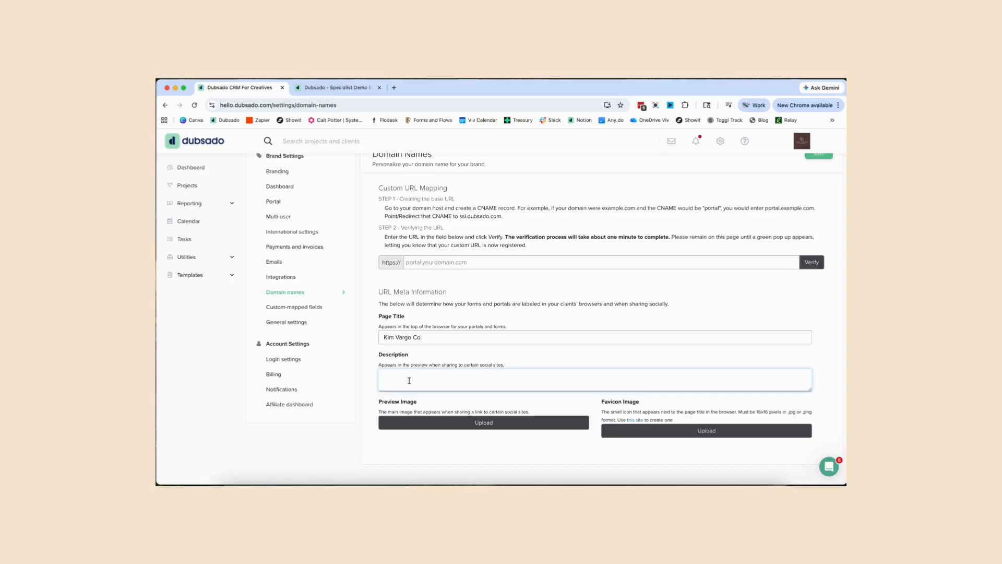
pyautogui.write('Kim Vargo Co. is a systems strategist who works with wedding professionals to streamline teh')
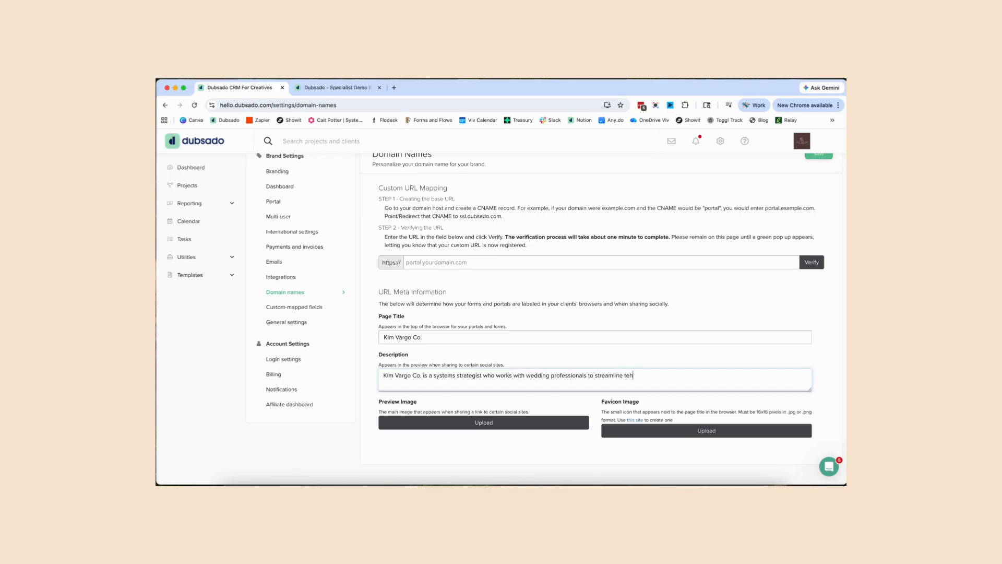
pyautogui.press('BackSpace')
pyautogui.press('BackSpace')
pyautogui.write('heir processes.')
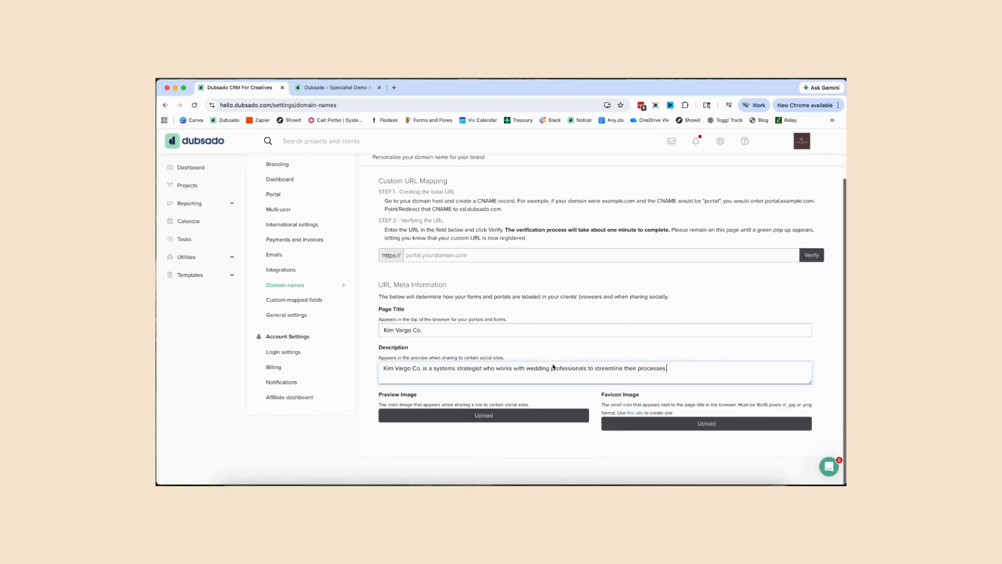
pyautogui.scroll(-1, 556, 366)
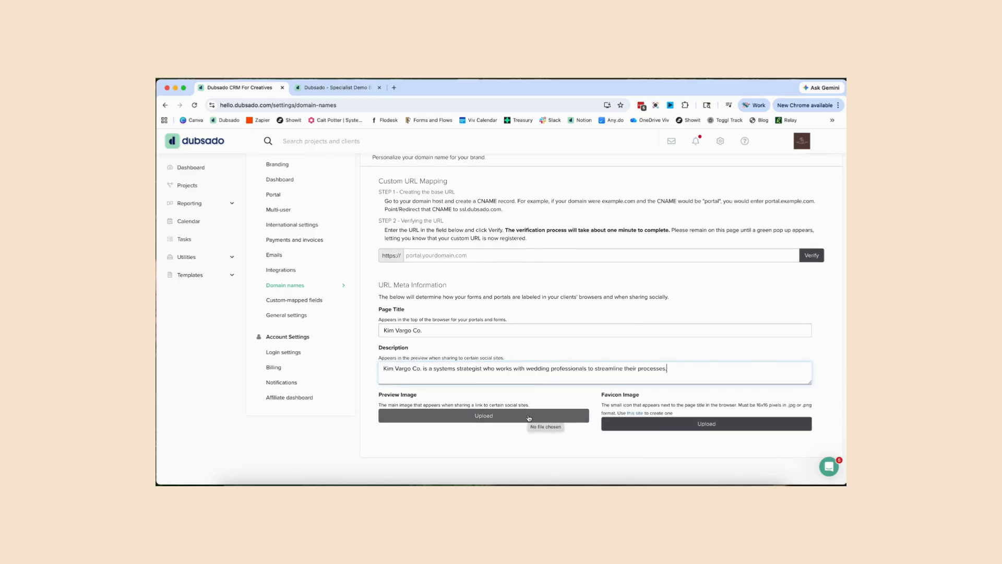
pyautogui.click(490, 418)
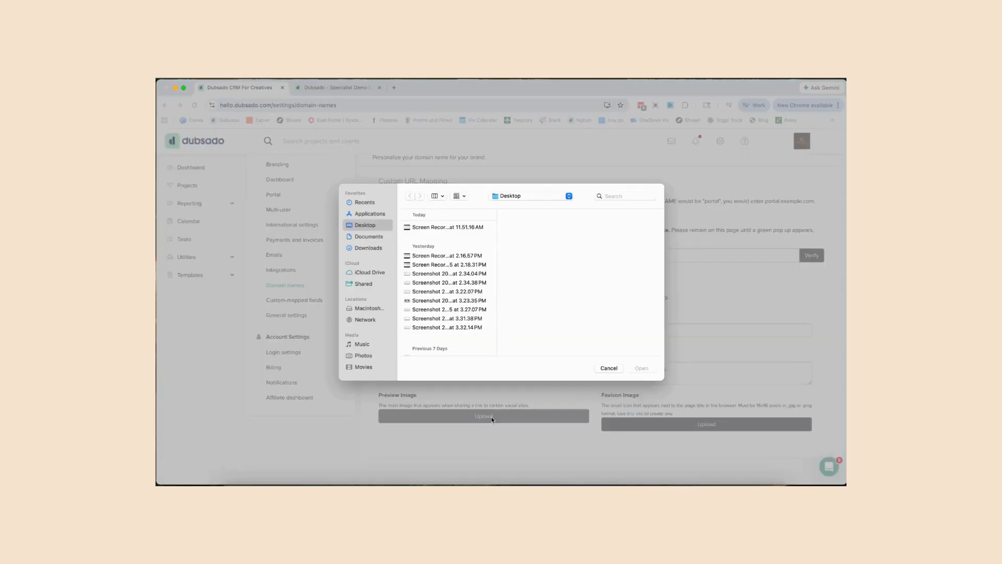
pyautogui.click(610, 369)
pyautogui.click(696, 426)
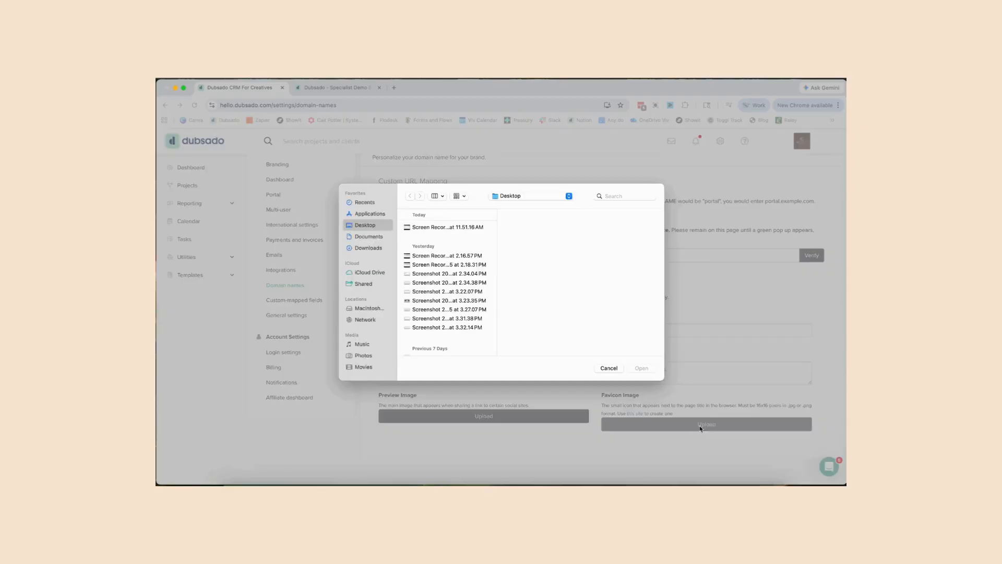
pyautogui.click(618, 371)
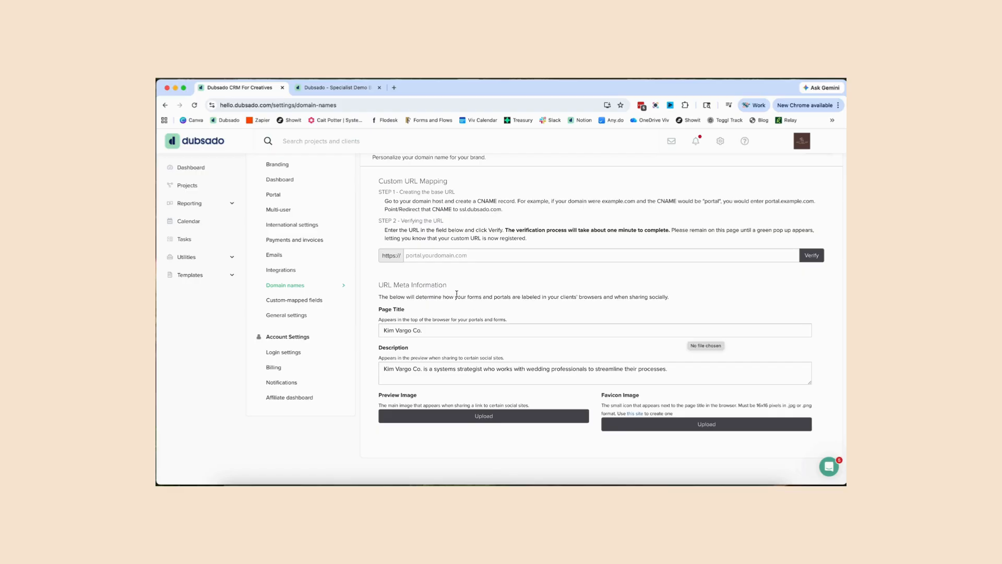
# Review the custom URL mapping instructions and save the domain name settings.
pyautogui.scroll(1, 610, 293)
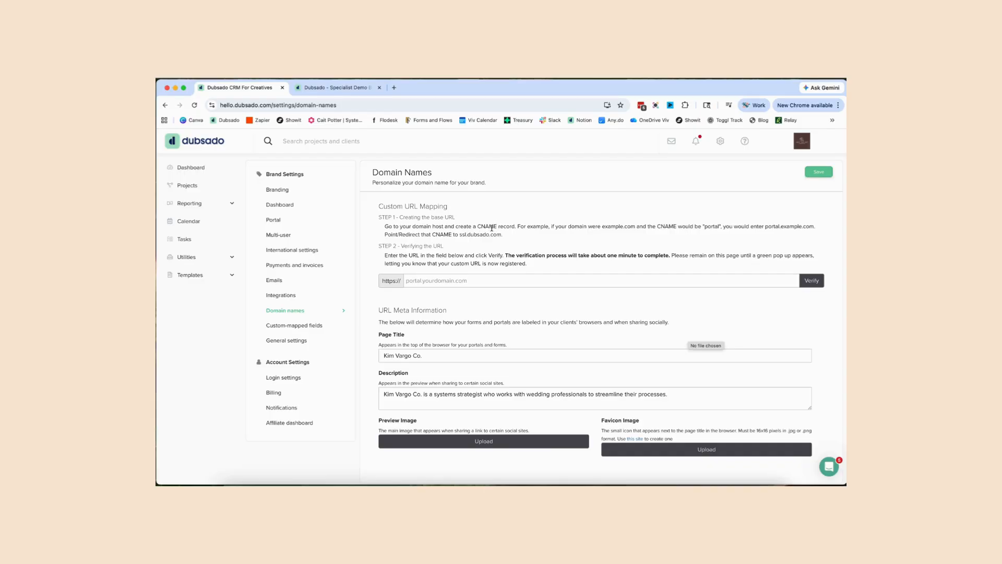
pyautogui.doubleClick(714, 227)
pyautogui.click(660, 238)
pyautogui.click(820, 174)
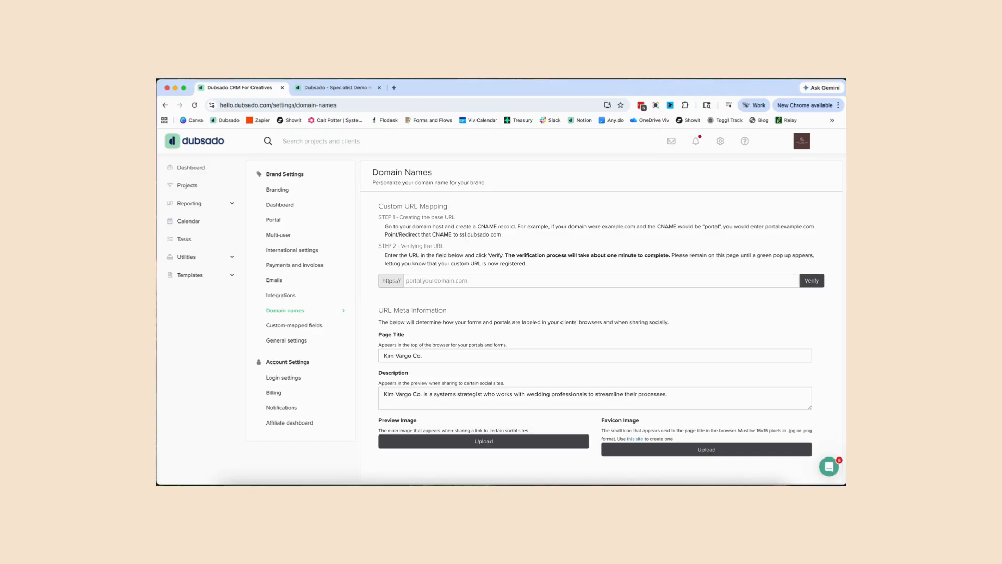
# In the portal settings, hide the welcome message and hide the logo in client portals.
pyautogui.click(306, 227)
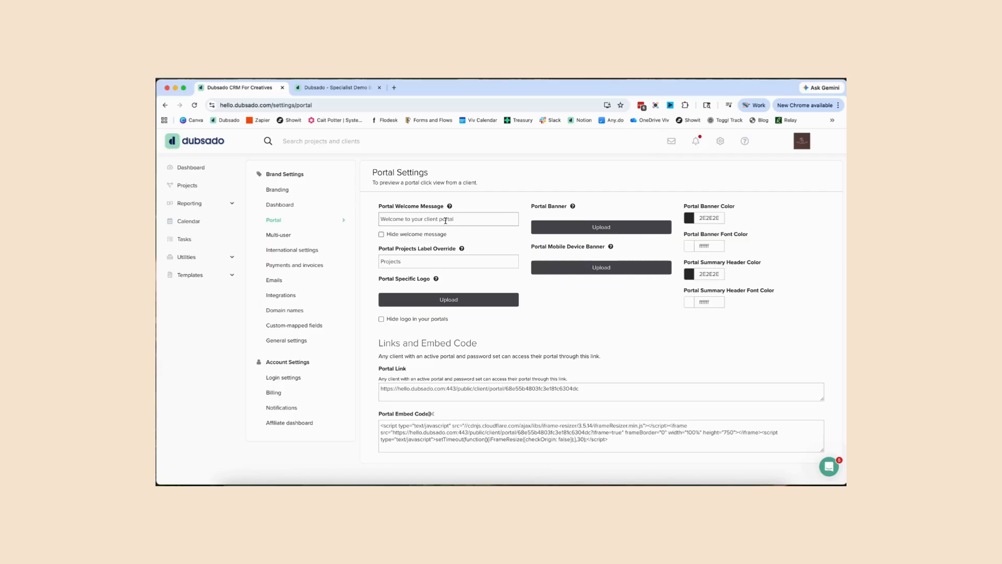
pyautogui.click(382, 233)
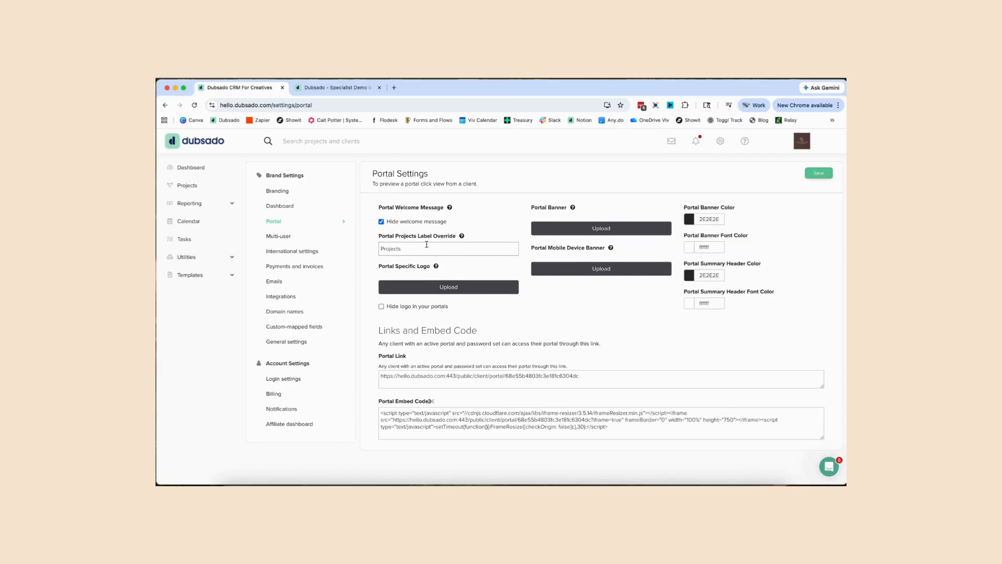
pyautogui.click(381, 307)
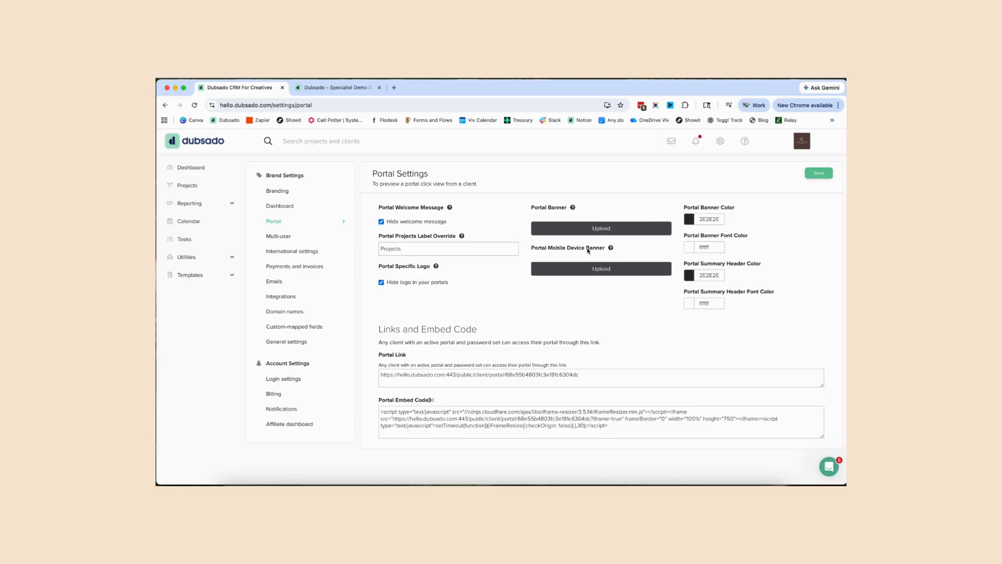
pyautogui.click(709, 219)
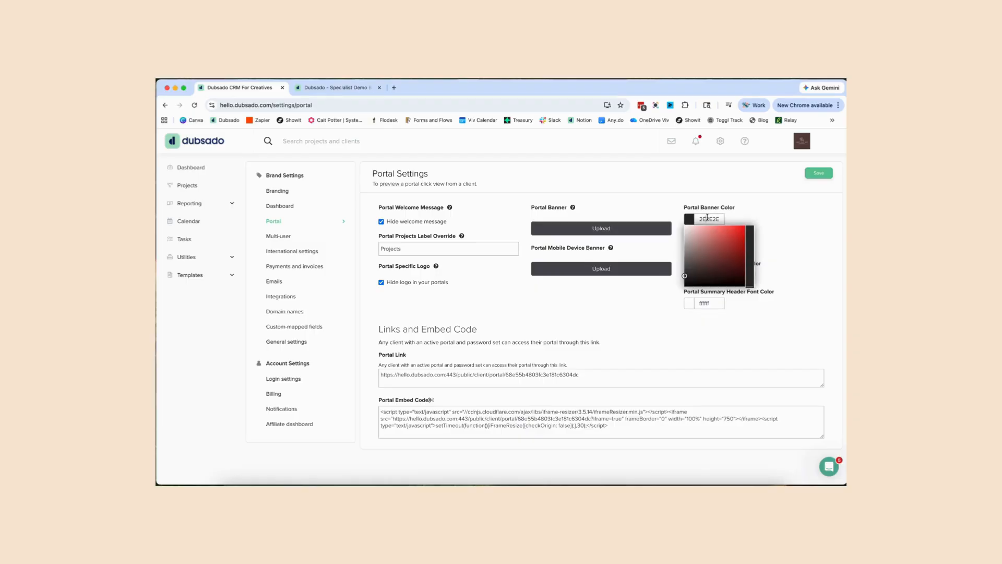
pyautogui.click(745, 218)
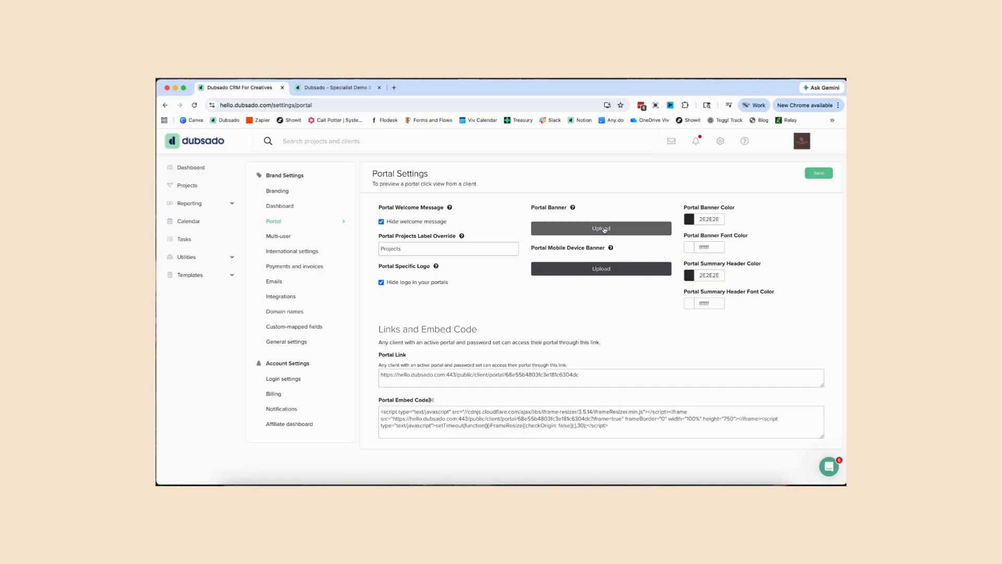
pyautogui.moveTo(573, 208)
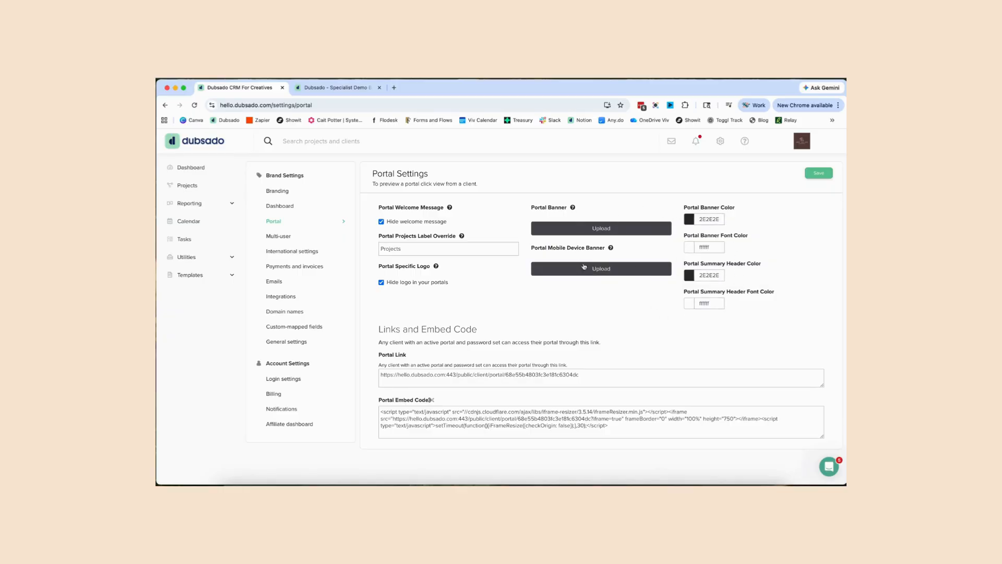
pyautogui.click(607, 229)
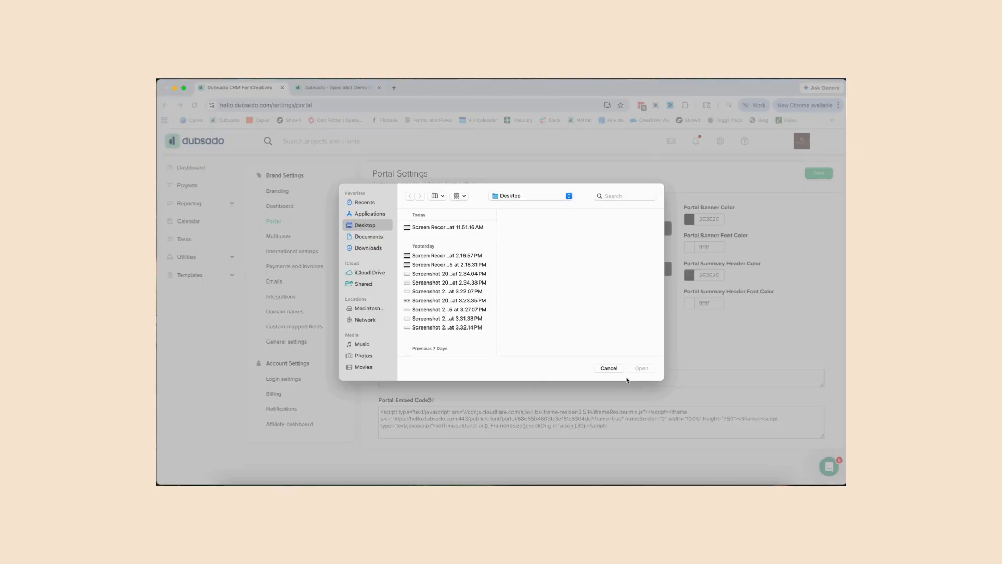
pyautogui.click(616, 369)
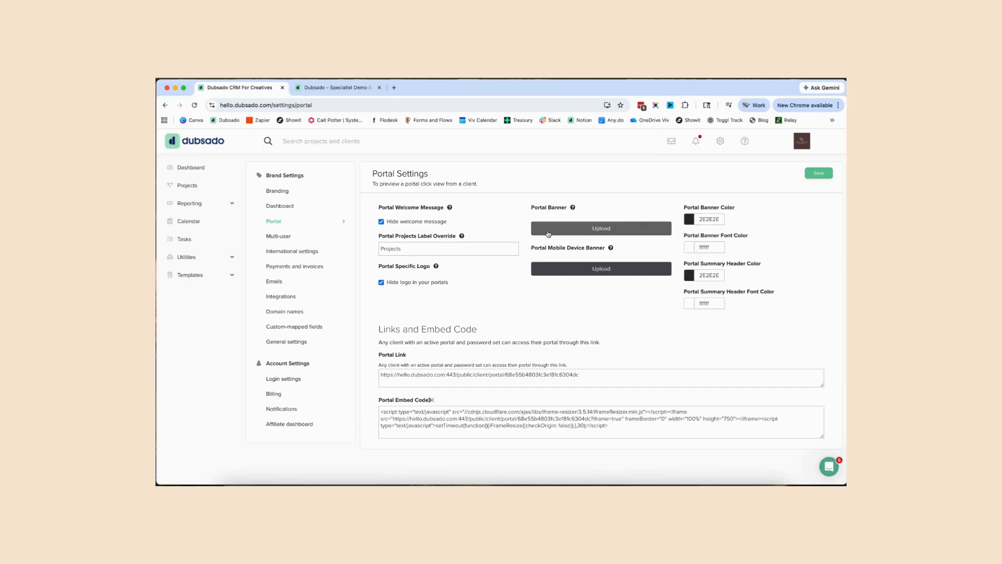
# Try "sessions" and "Event" as the portal projects label override.
pyautogui.doubleClick(417, 251)
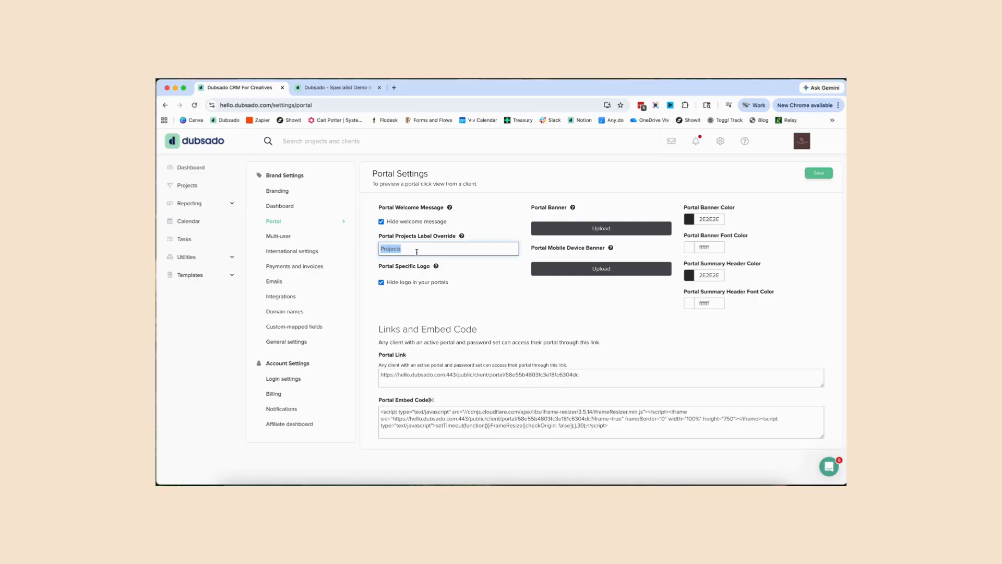
pyautogui.write('sessions')
pyautogui.press('super+a')
pyautogui.write('ev')
pyautogui.press('super+a')
pyautogui.write('Event')
# Set the portal projects label override to "Projects" and save the portal settings.
pyautogui.press('super+a')
pyautogui.write('Projects')
pyautogui.click(820, 176)
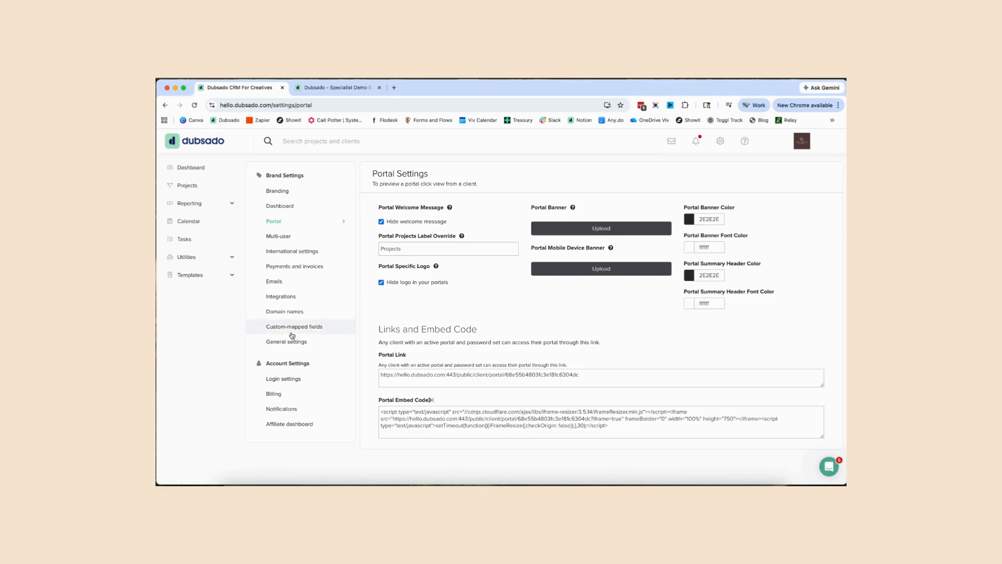
# Open the account notification settings and examine the notification types, notification email and alert options for each event.
pyautogui.click(296, 409)
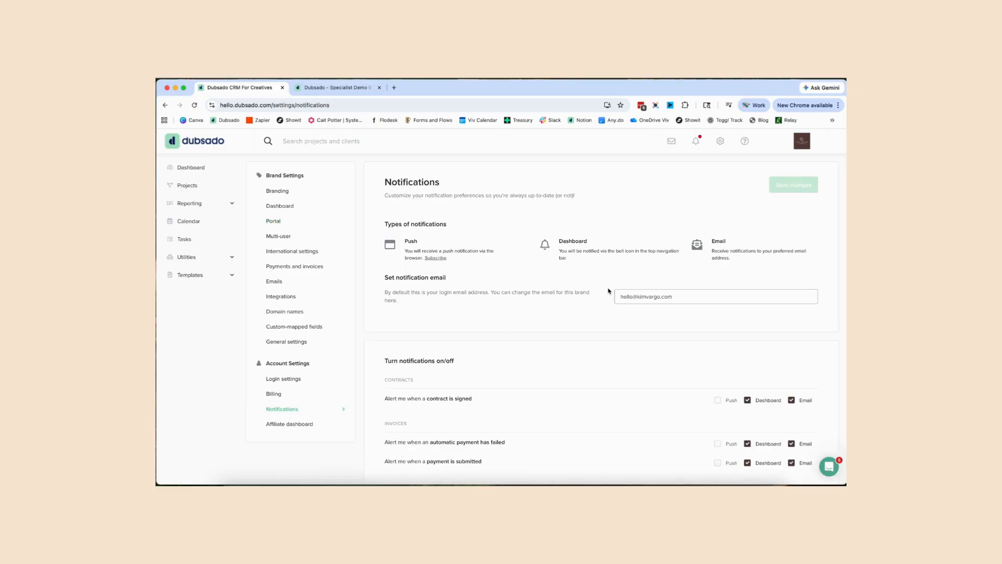
pyautogui.scroll(-1, 609, 290)
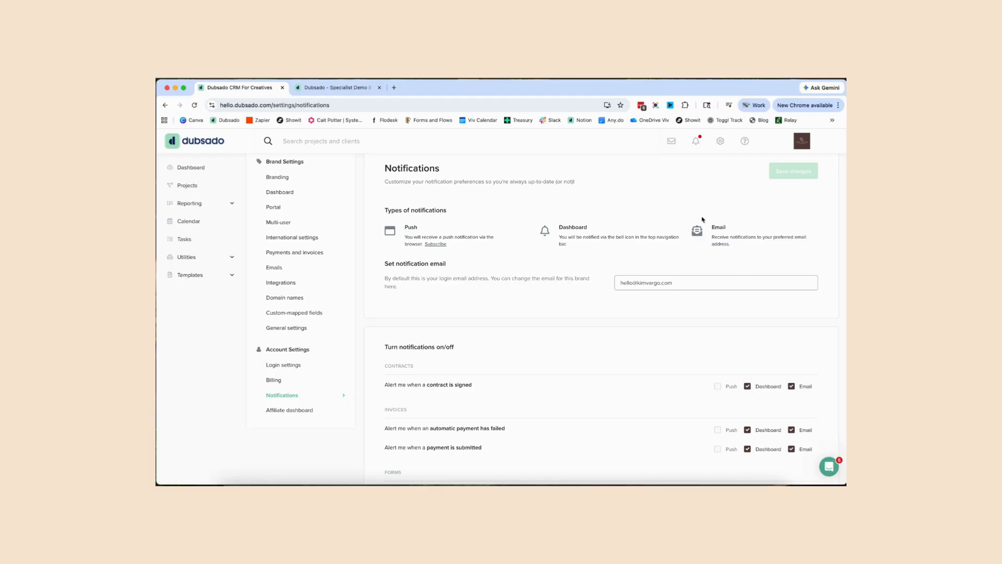
pyautogui.scroll(-4, 757, 359)
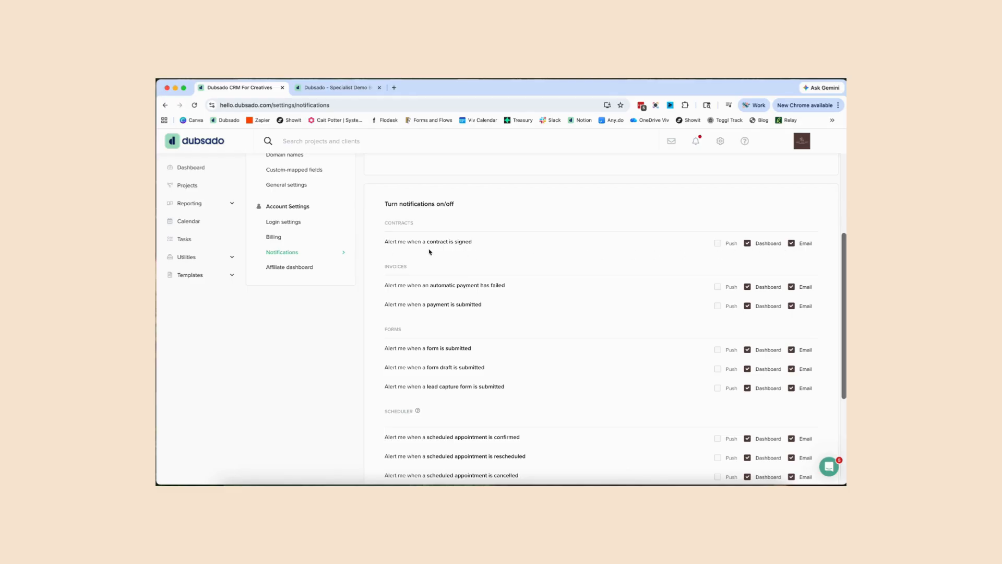
pyautogui.scroll(-3, 779, 272)
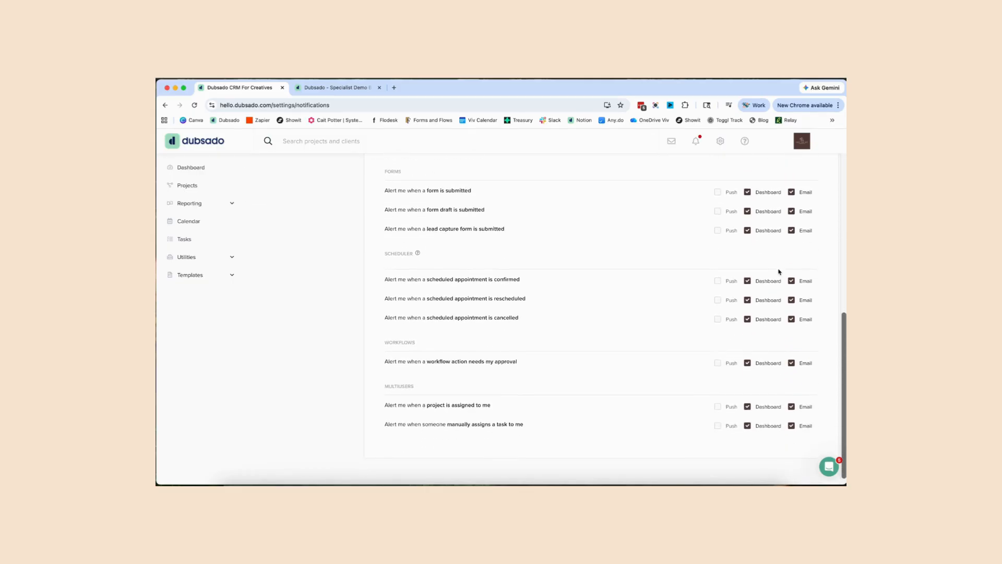
pyautogui.scroll(3, 779, 284)
pyautogui.scroll(3, 783, 294)
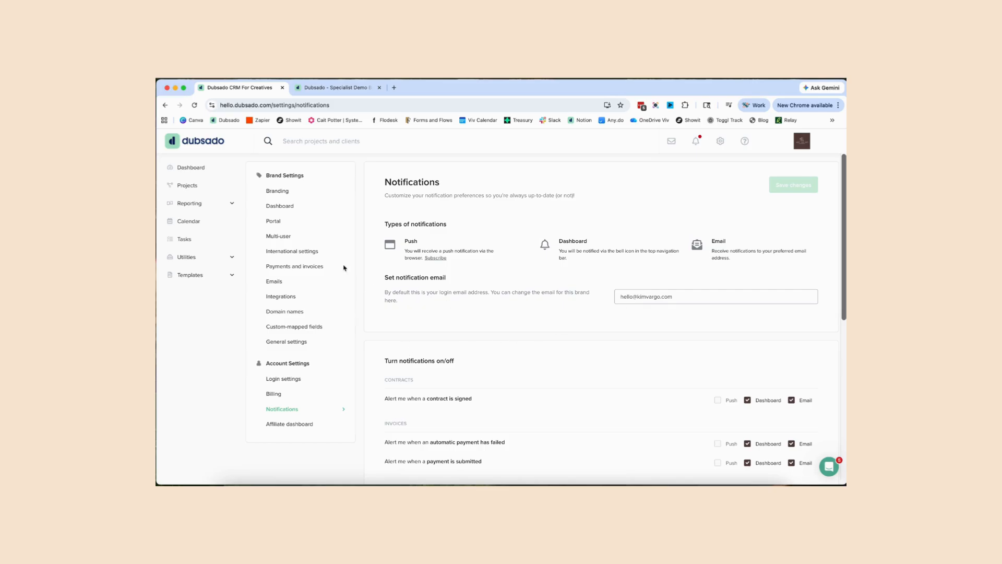
# Open the multi-user settings, examine the roles and visibility options for inviting a team member, and cancel the invitation.
pyautogui.click(282, 239)
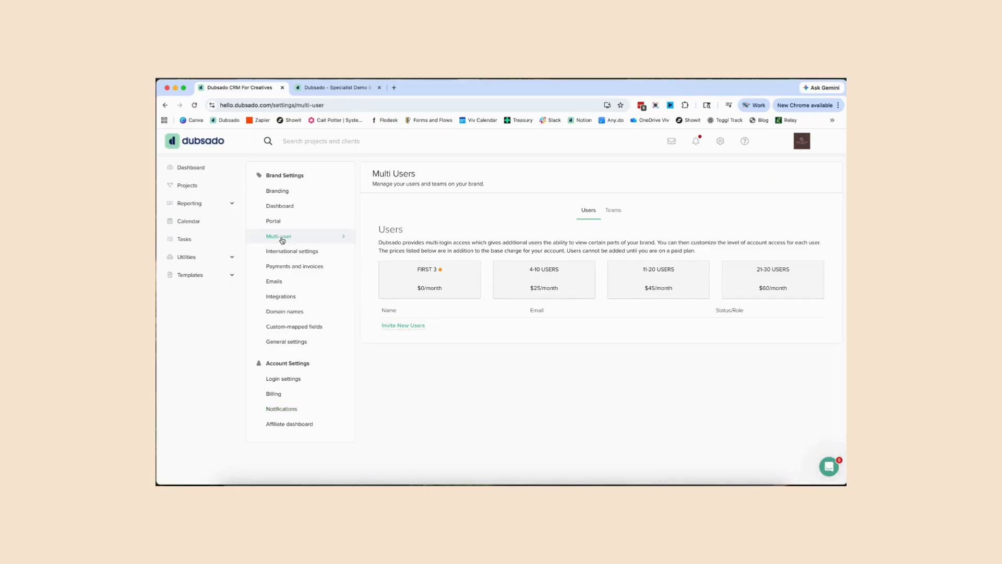
pyautogui.click(403, 326)
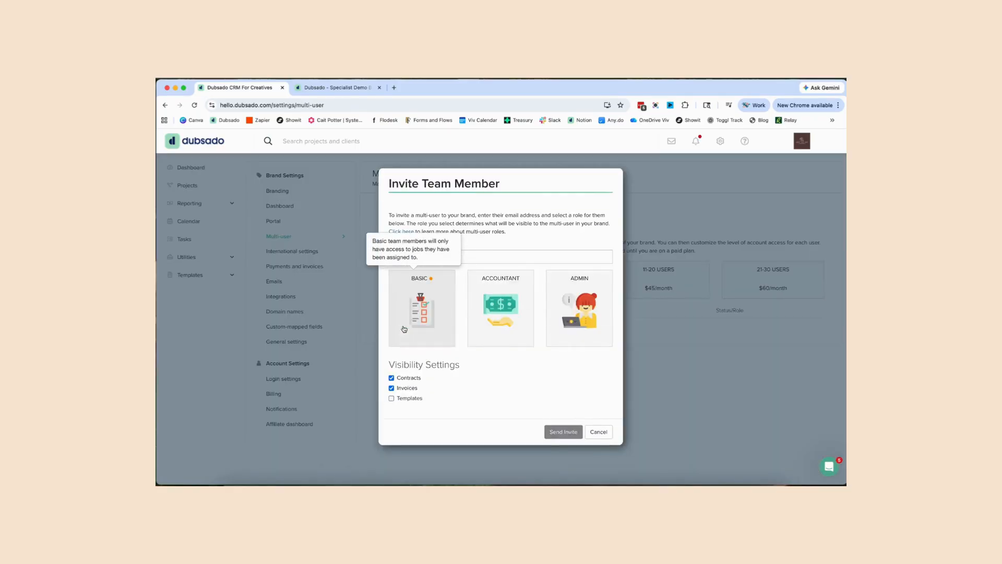
pyautogui.click(532, 254)
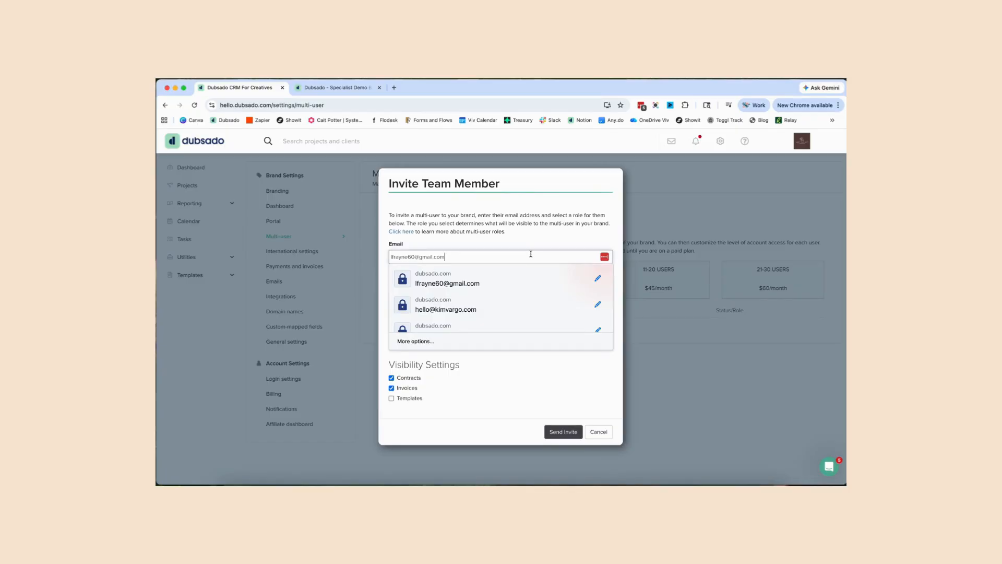
pyautogui.doubleClick(447, 252)
pyautogui.moveTo(446, 252); pyautogui.dragTo(447, 255)
pyautogui.press('BackSpace')
pyautogui.click(531, 252)
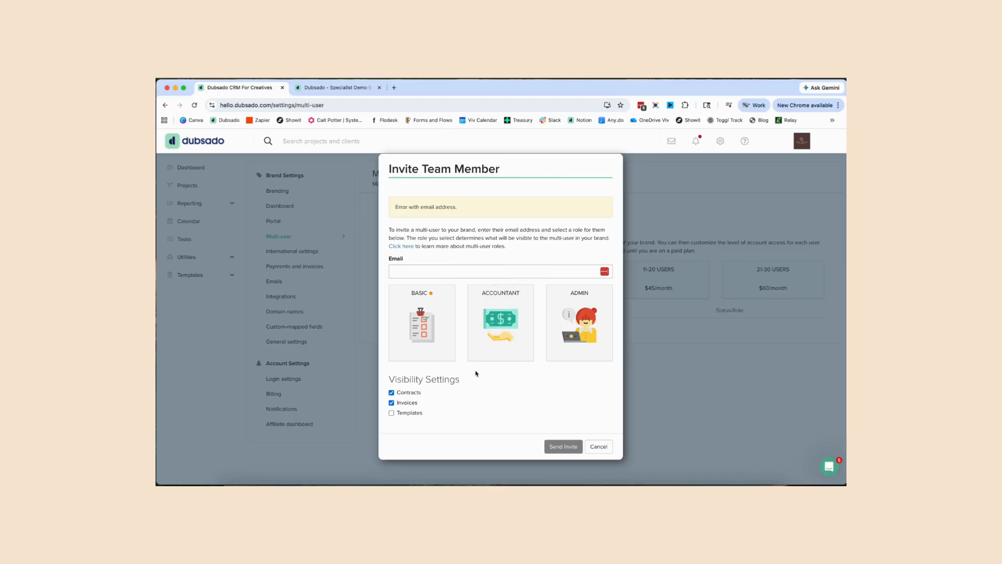
pyautogui.click(605, 448)
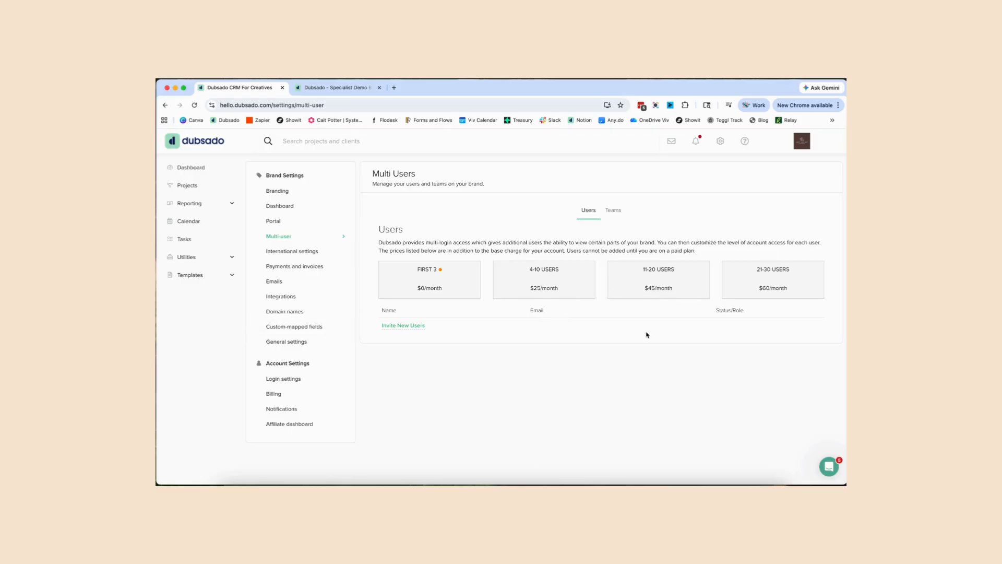
# Switch to the Dubsado 3.0 version and open its brand styling settings to examine the logo and brand color.
pyautogui.click(344, 91)
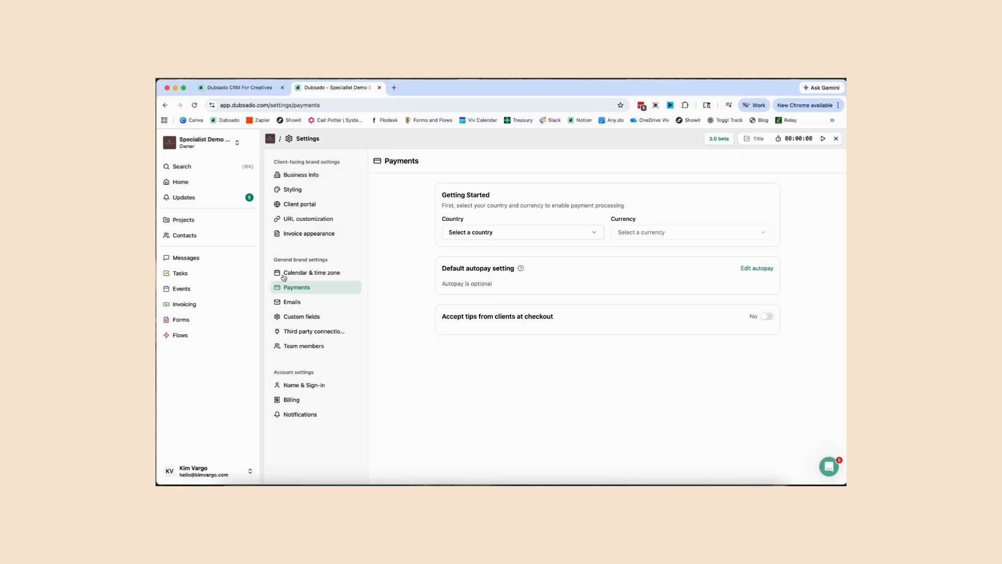
pyautogui.click(199, 185)
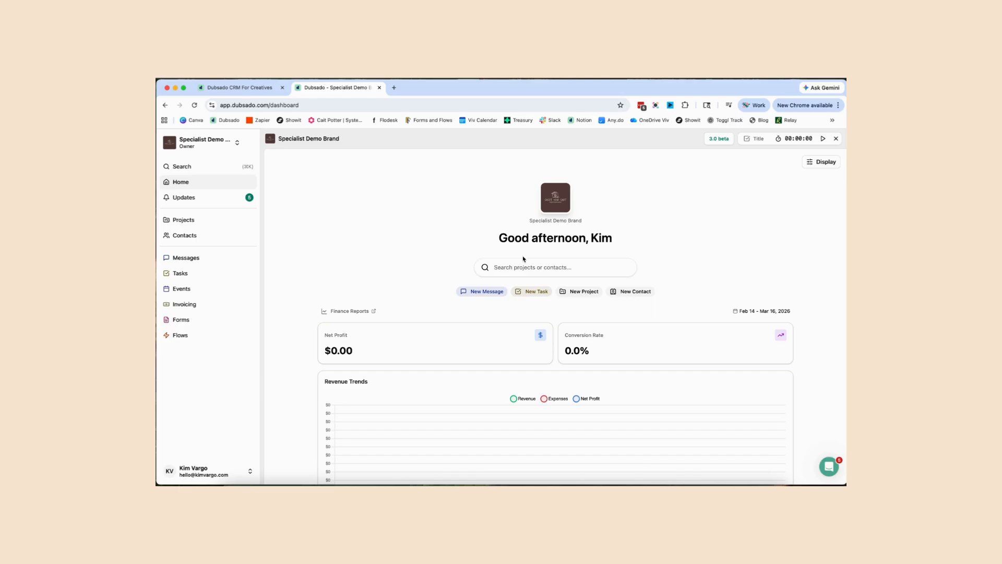
pyautogui.click(250, 471)
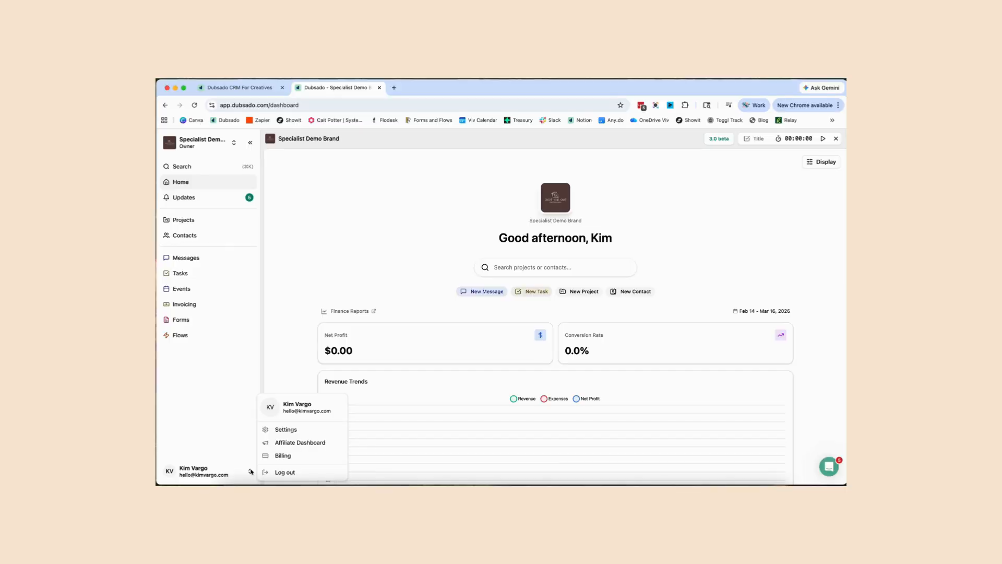
pyautogui.click(299, 430)
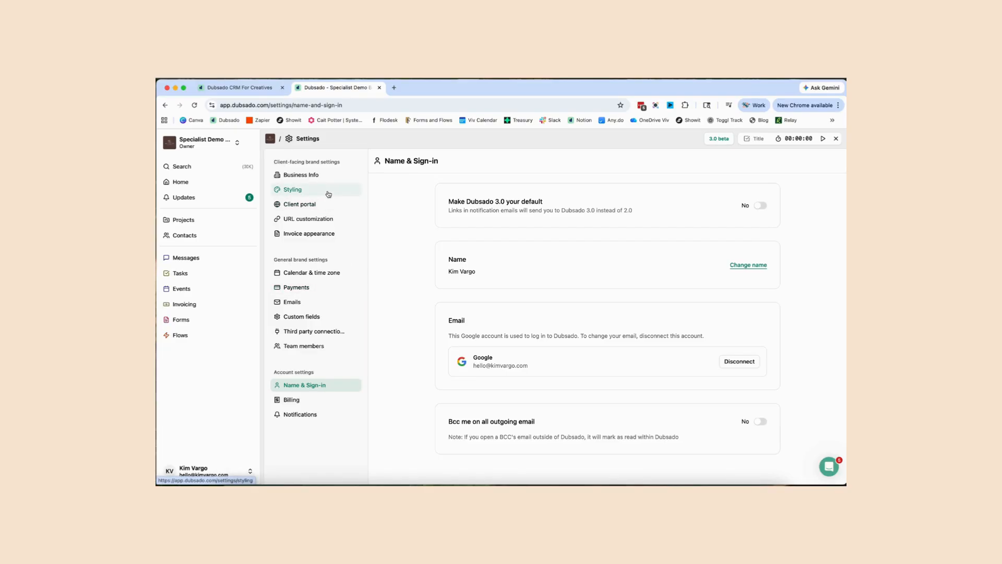
pyautogui.click(310, 193)
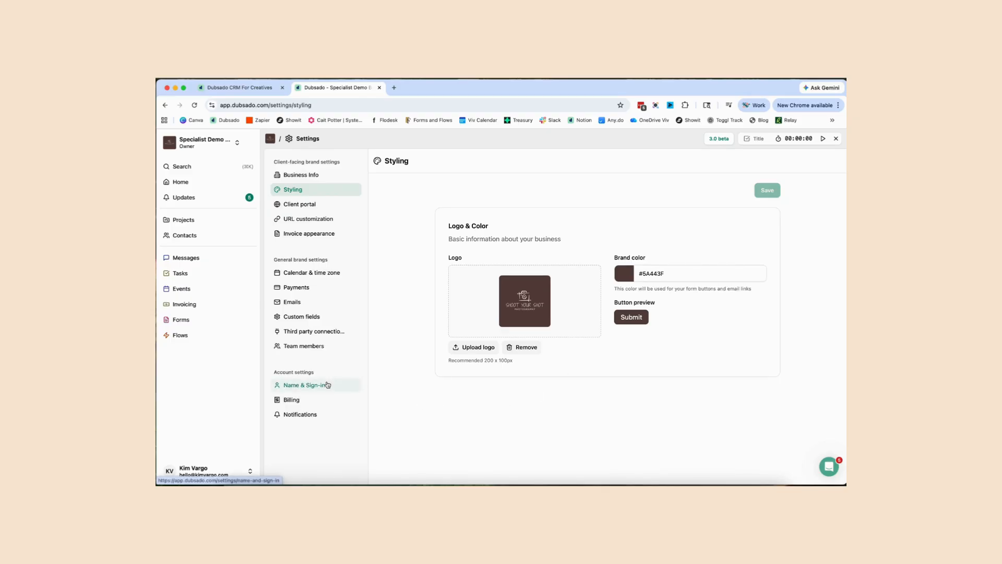
# In the business info settings, try the personal name as email sender name, and return it to the business name.
pyautogui.click(309, 176)
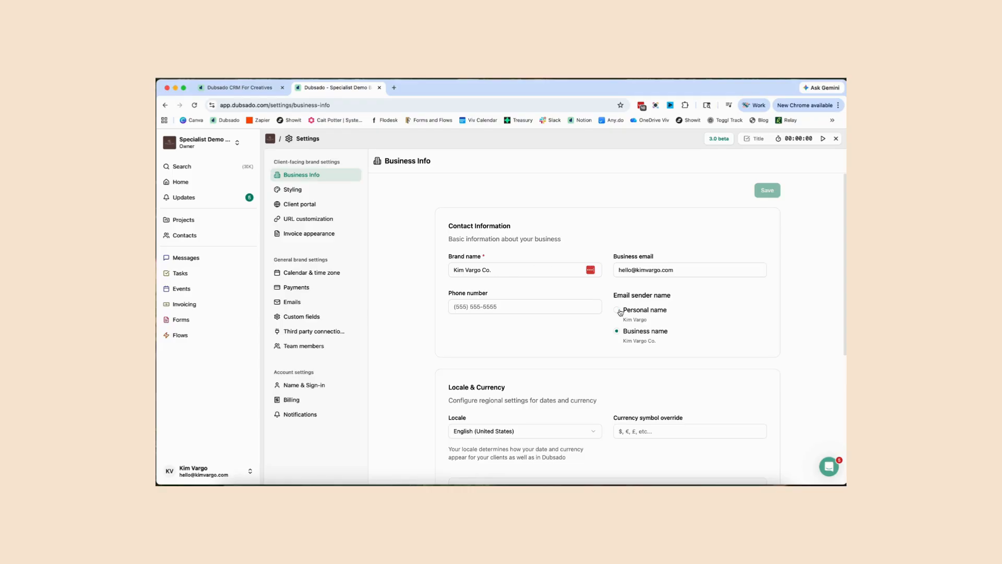
pyautogui.click(617, 309)
pyautogui.click(617, 333)
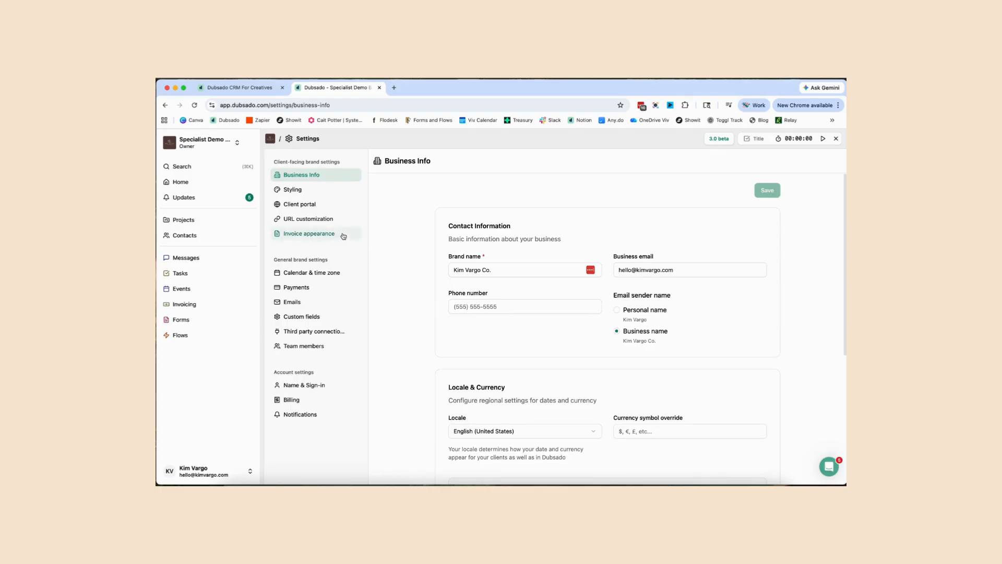
# Examine the URL customization settings, including the custom domain guided setup, browser tab title and social media preview description.
pyautogui.click(308, 218)
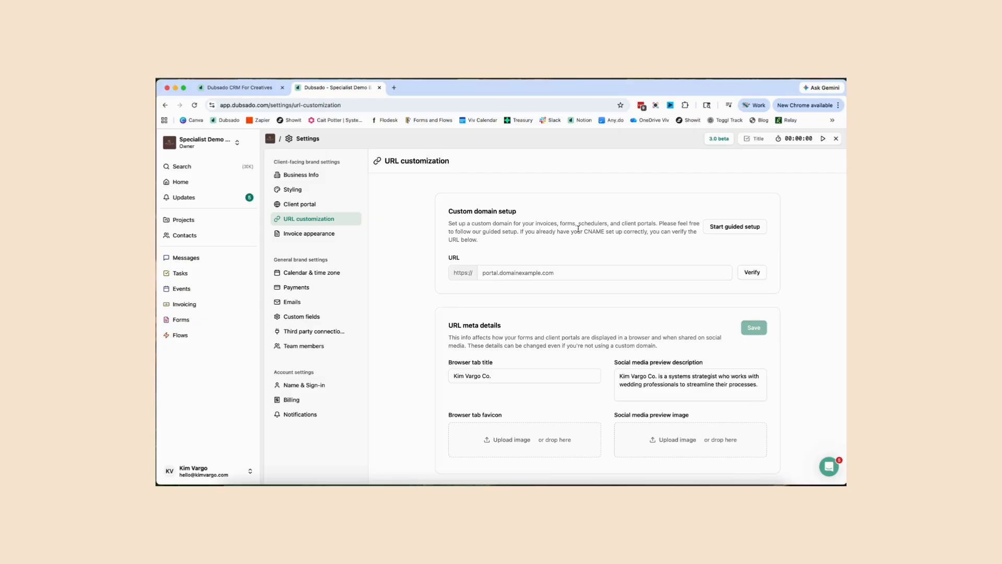
pyautogui.click(728, 229)
pyautogui.scroll(-1, 453, 263)
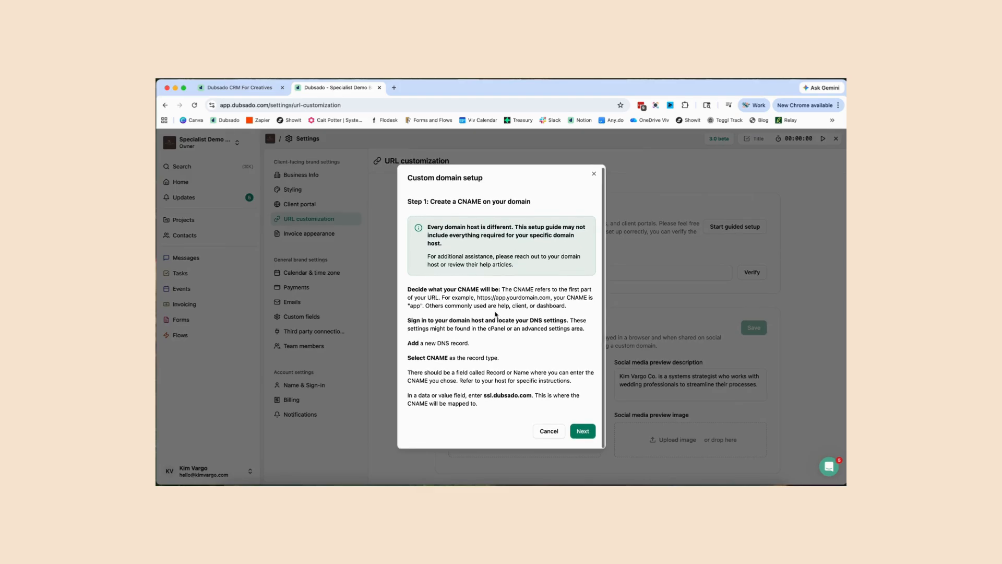
pyautogui.click(595, 173)
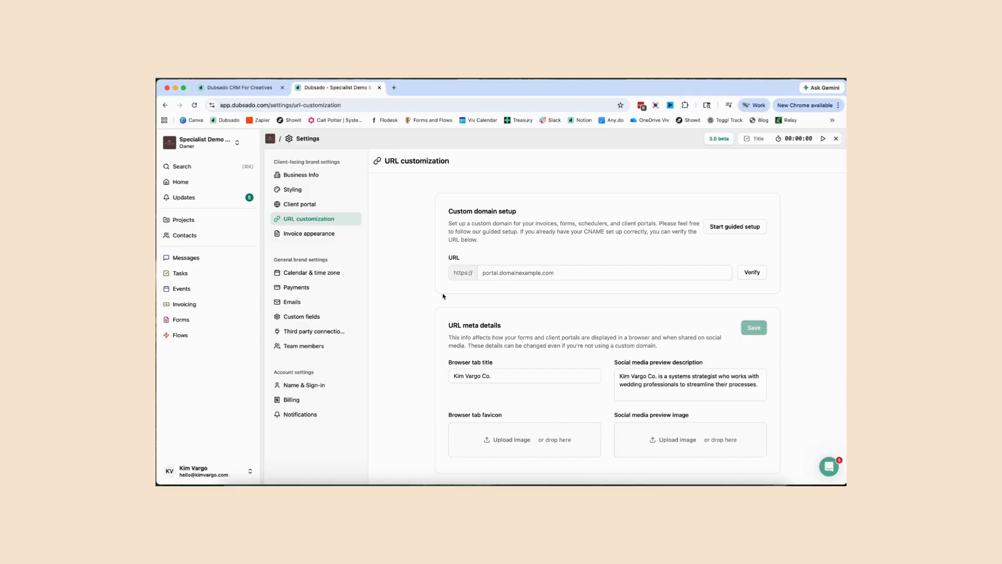
pyautogui.tripleClick(497, 375)
pyautogui.tripleClick(673, 380)
pyautogui.click(708, 376)
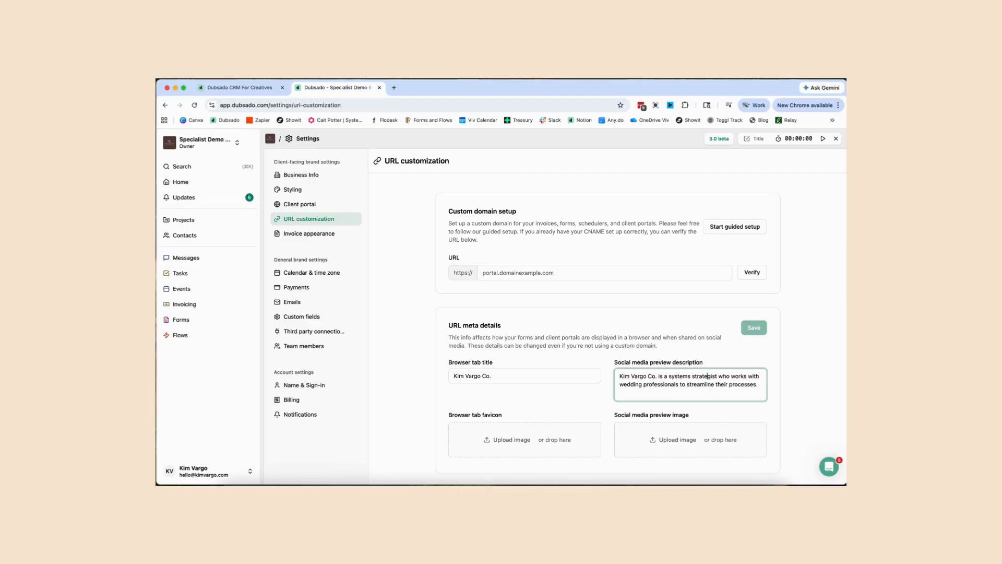
# In the client portal settings, clear the welcome message and try the portal logo display, leaving it off.
pyautogui.click(300, 204)
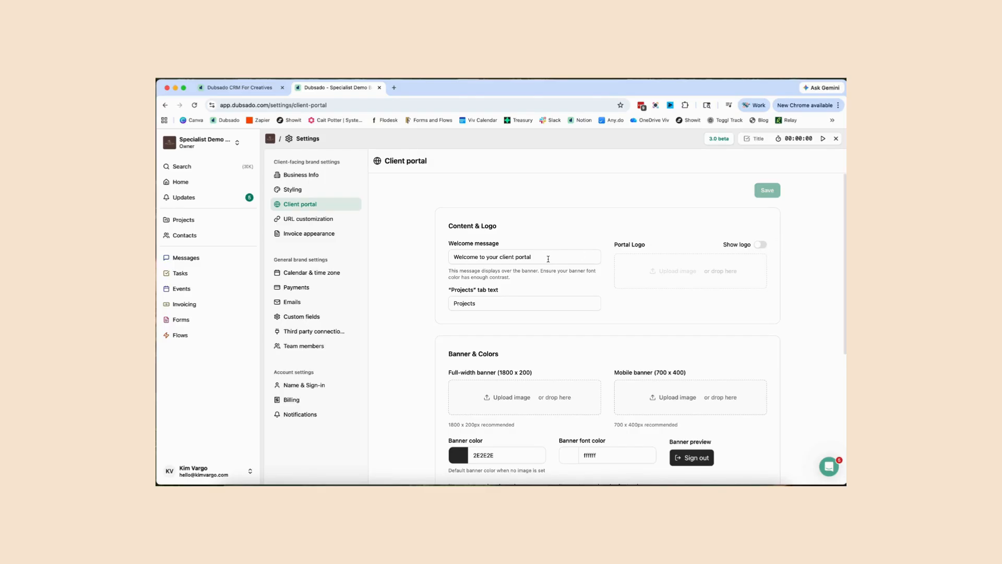
pyautogui.tripleClick(474, 258)
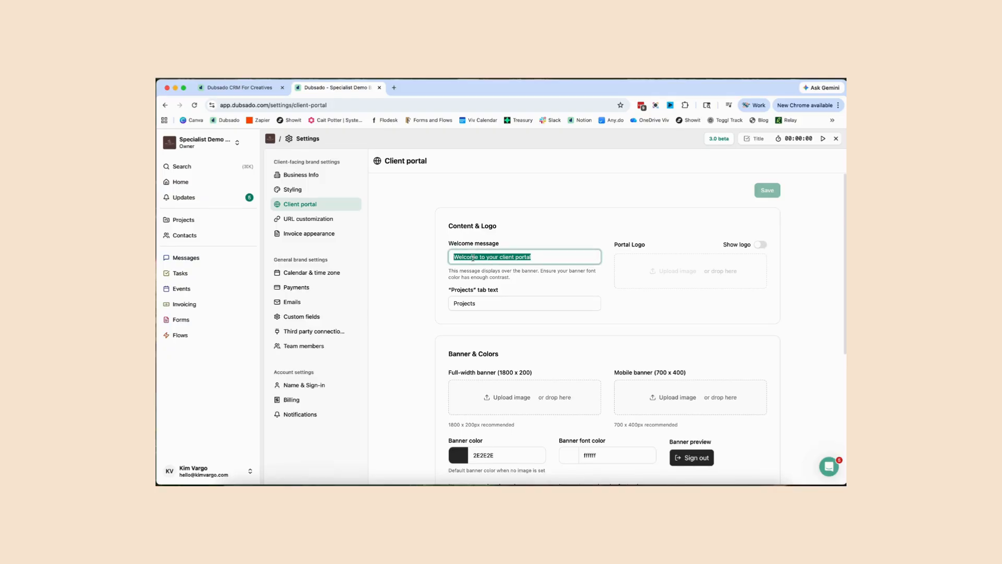
pyautogui.press('BackSpace')
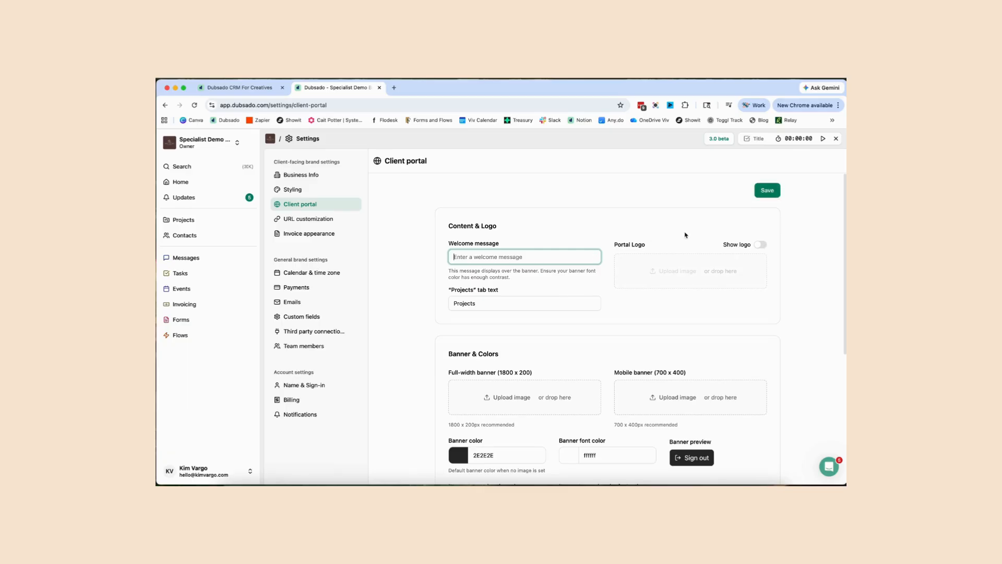
pyautogui.click(760, 246)
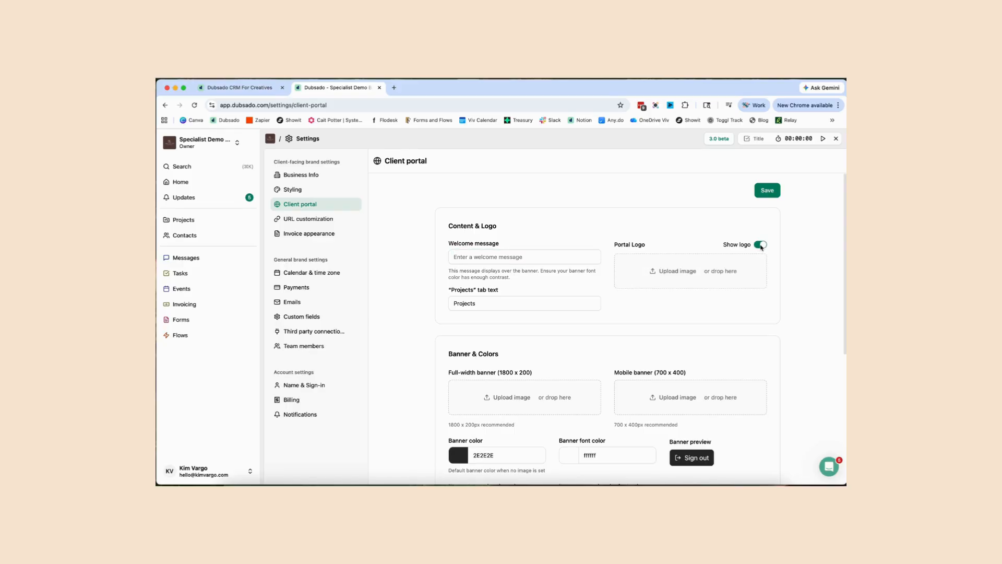
pyautogui.click(758, 246)
# Review the client portal's banner colors and sharing options, and save the portal changes while moving on to the notification settings.
pyautogui.scroll(-3, 709, 396)
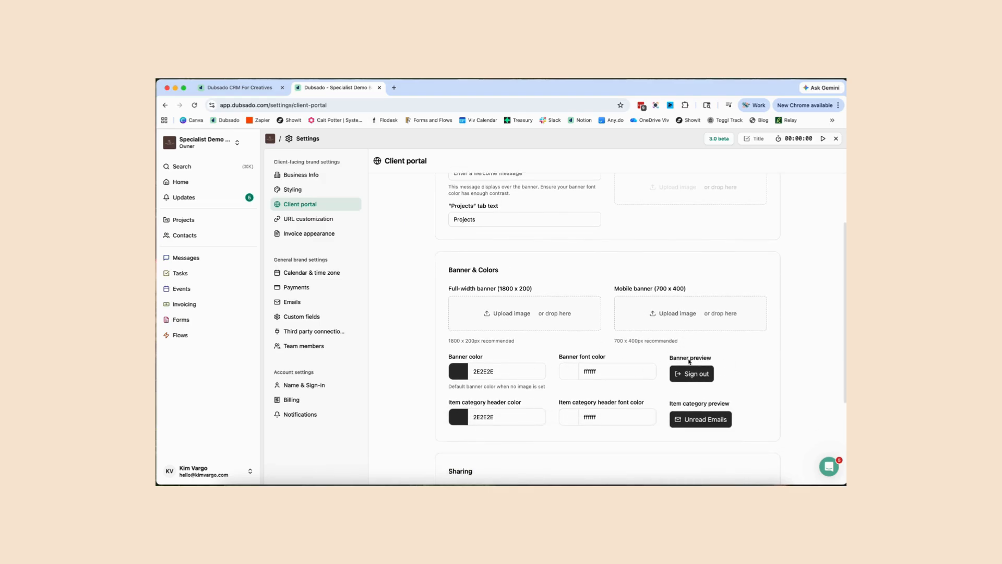
pyautogui.click(479, 370)
pyautogui.scroll(-1, 606, 419)
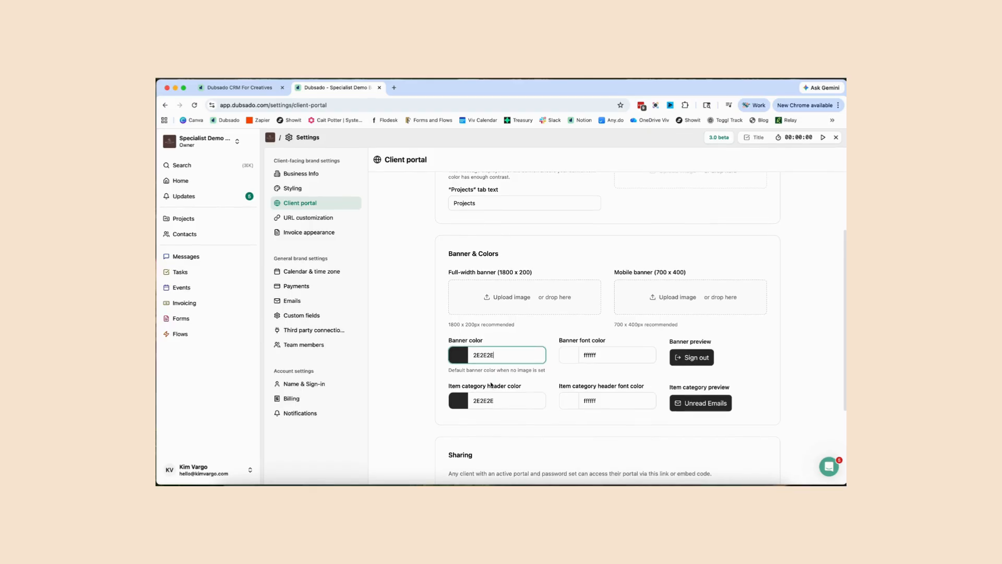
pyautogui.scroll(-4, 540, 393)
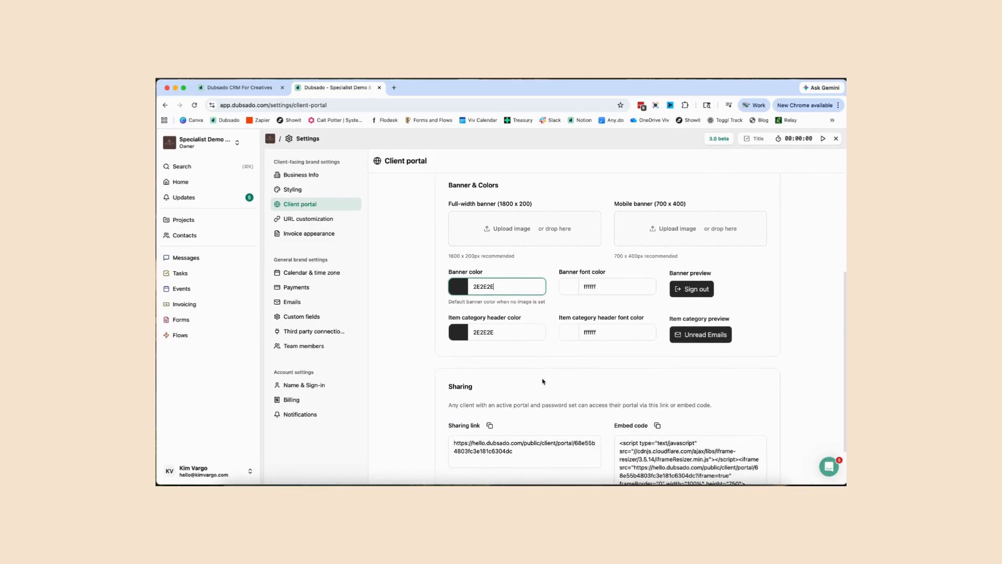
pyautogui.scroll(-2, 543, 386)
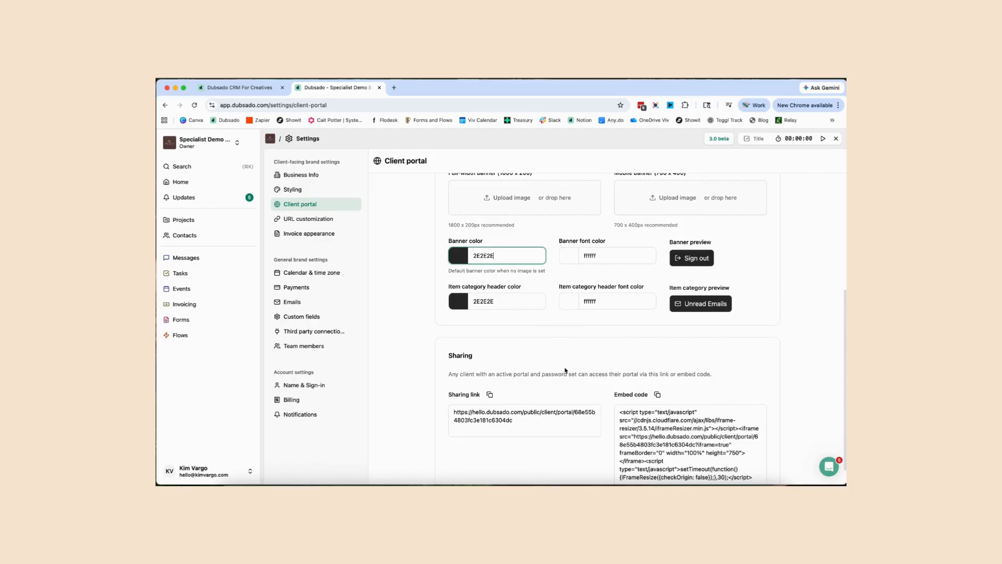
pyautogui.click(312, 413)
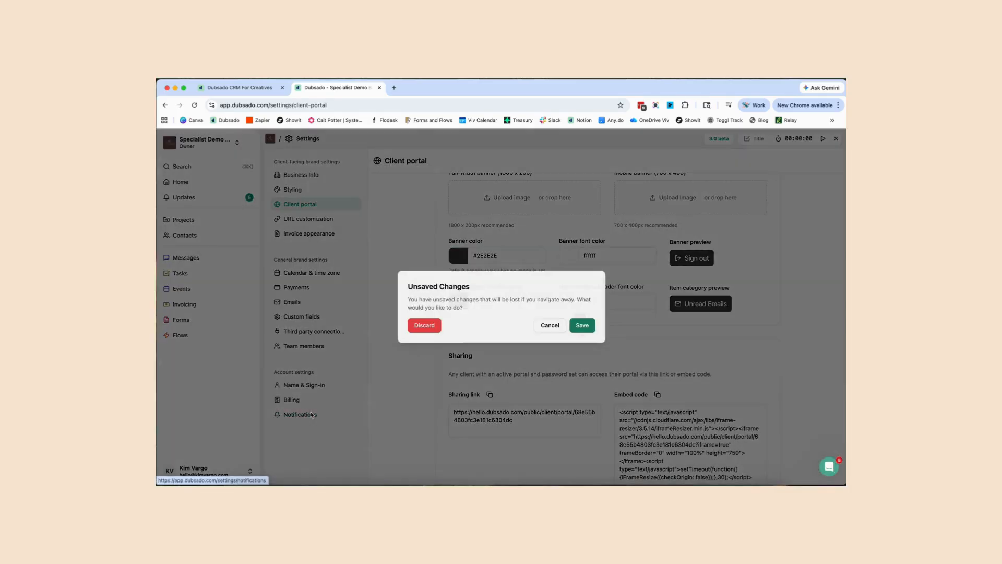
pyautogui.click(585, 326)
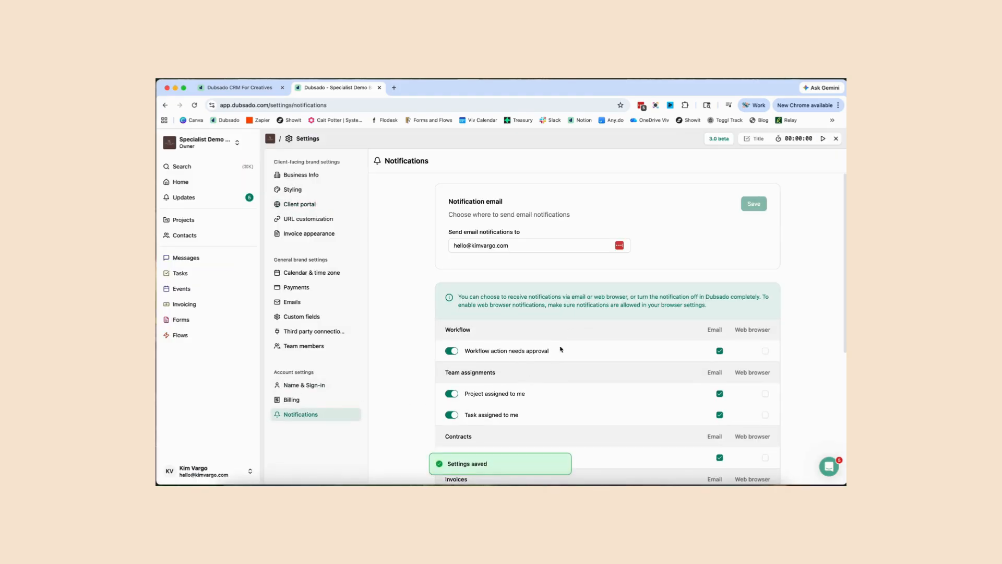
# Examine the email and web browser notification options in Dubsado 3.0 and compare them with the classic version's notification settings.
pyautogui.scroll(-1, 709, 323)
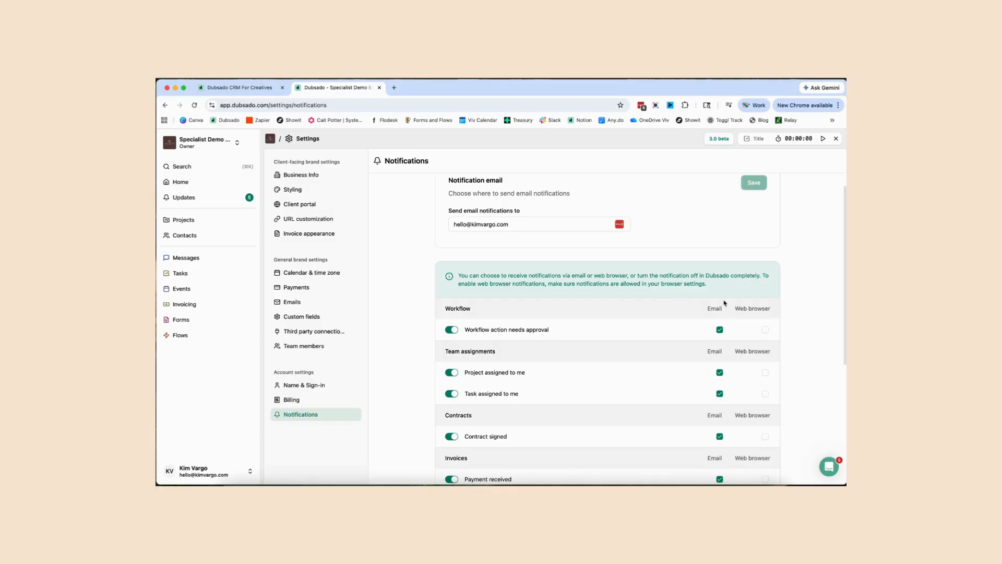
pyautogui.scroll(-3, 756, 314)
pyautogui.scroll(-3, 758, 314)
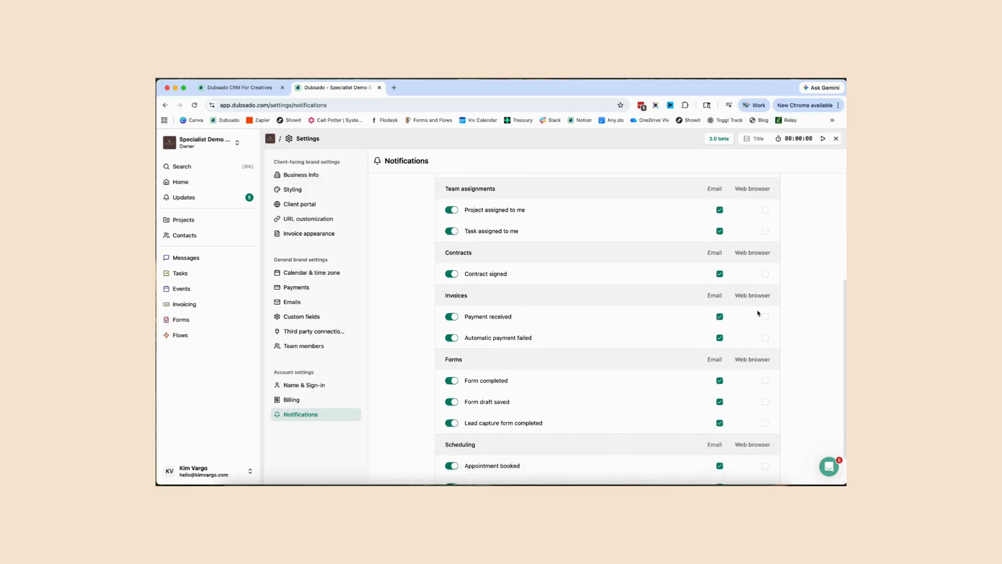
pyautogui.click(239, 87)
pyautogui.click(295, 410)
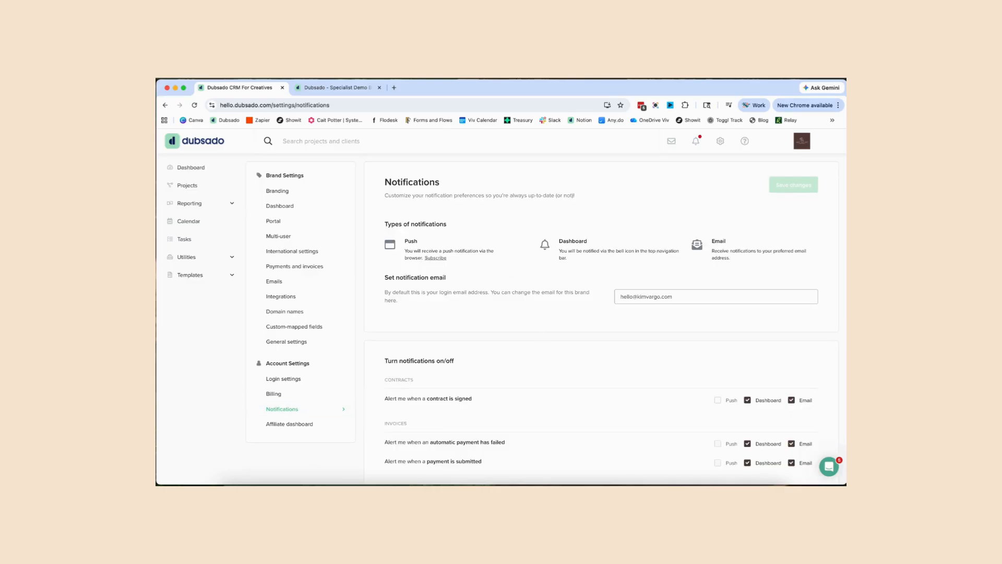
pyautogui.click(314, 88)
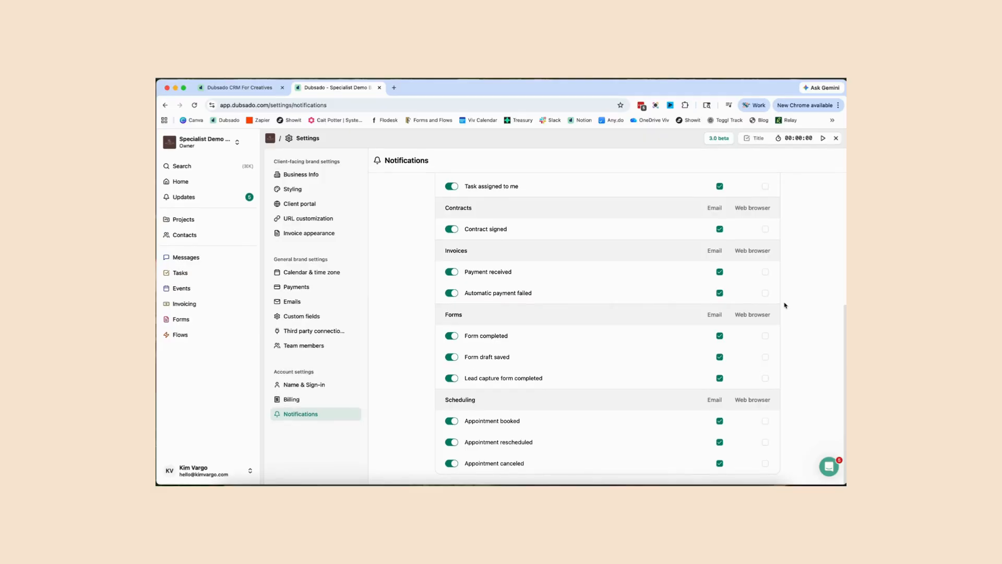
pyautogui.scroll(2, 749, 295)
pyautogui.scroll(5, 749, 295)
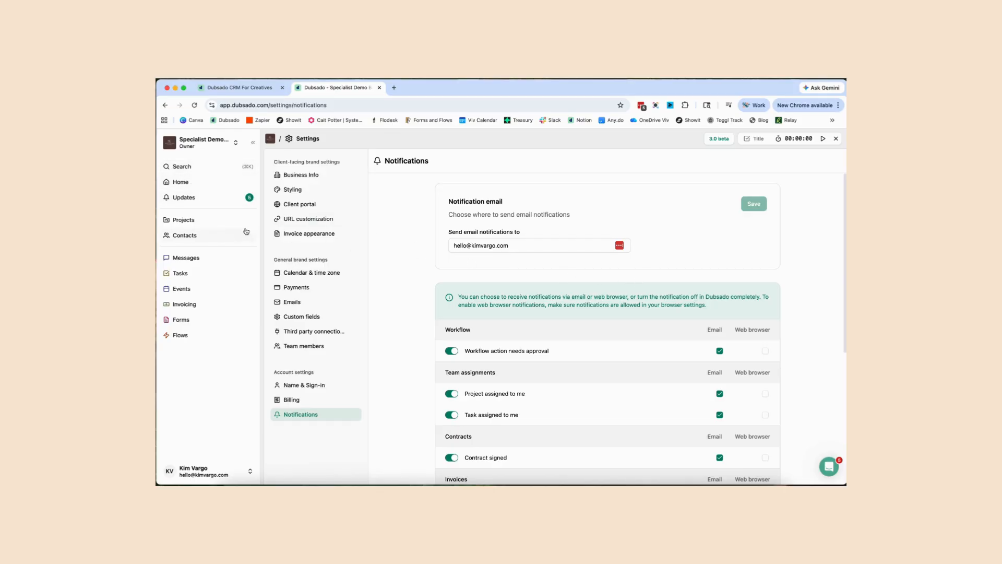
# Return to the home dashboard and examine the display options for its sections.
pyautogui.click(187, 182)
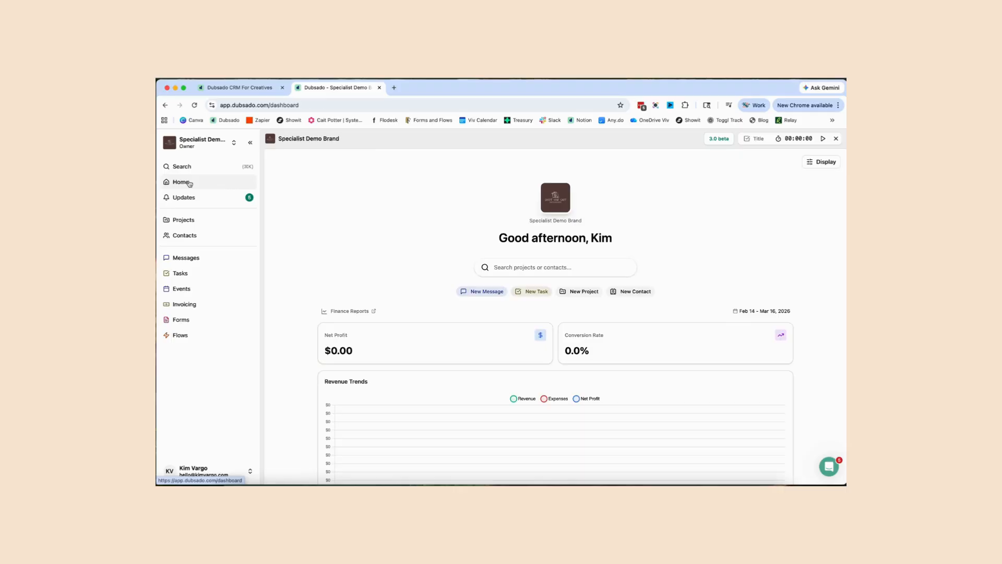
pyautogui.click(810, 163)
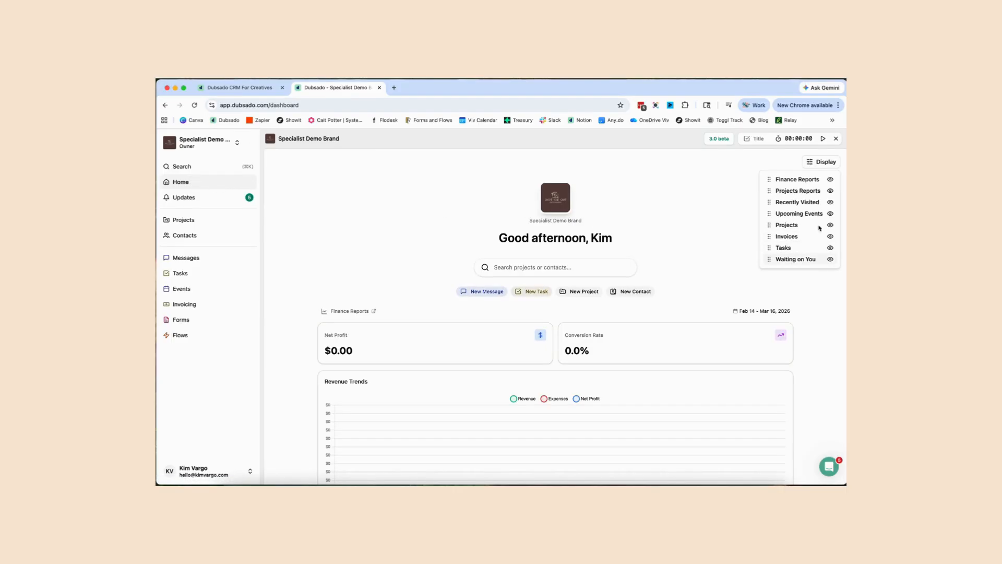
pyautogui.click(716, 232)
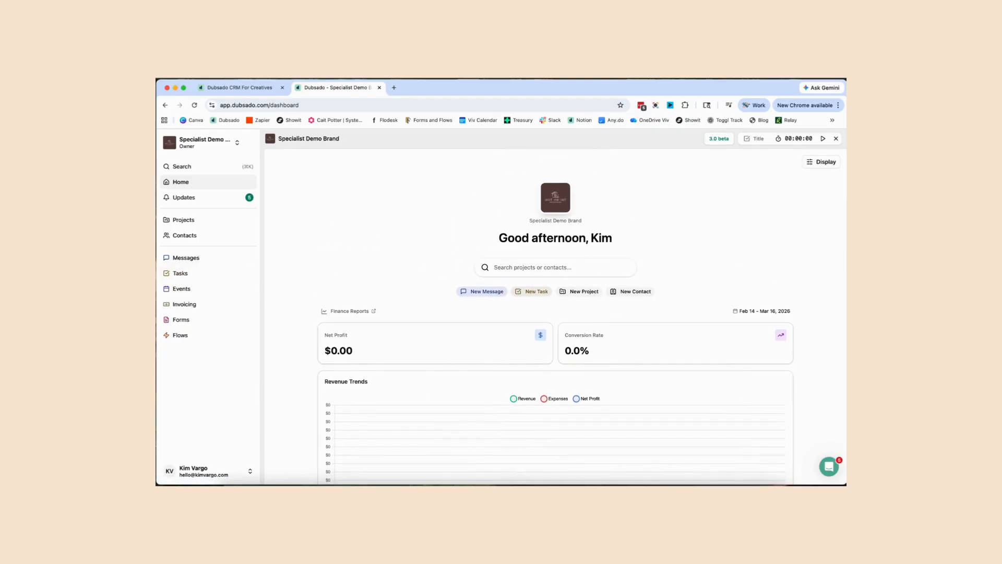
# Open the team members settings to view the team invitation and group options.
pyautogui.click(250, 474)
pyautogui.click(285, 429)
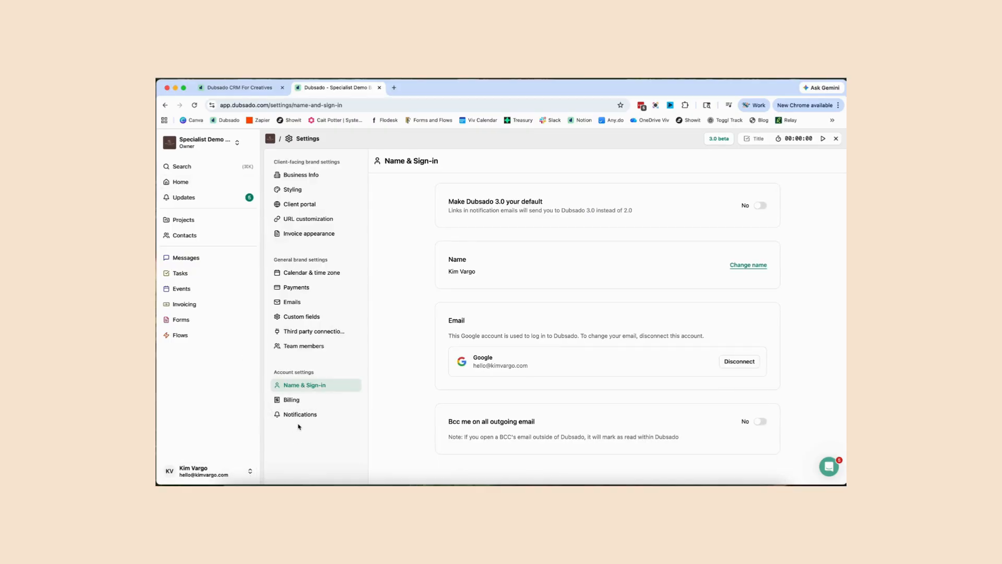
pyautogui.click(291, 346)
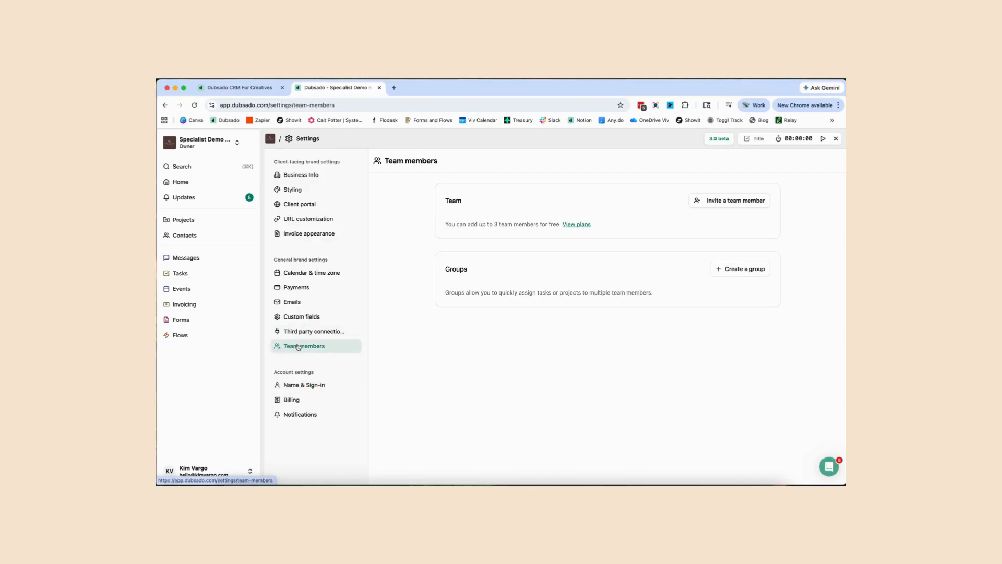